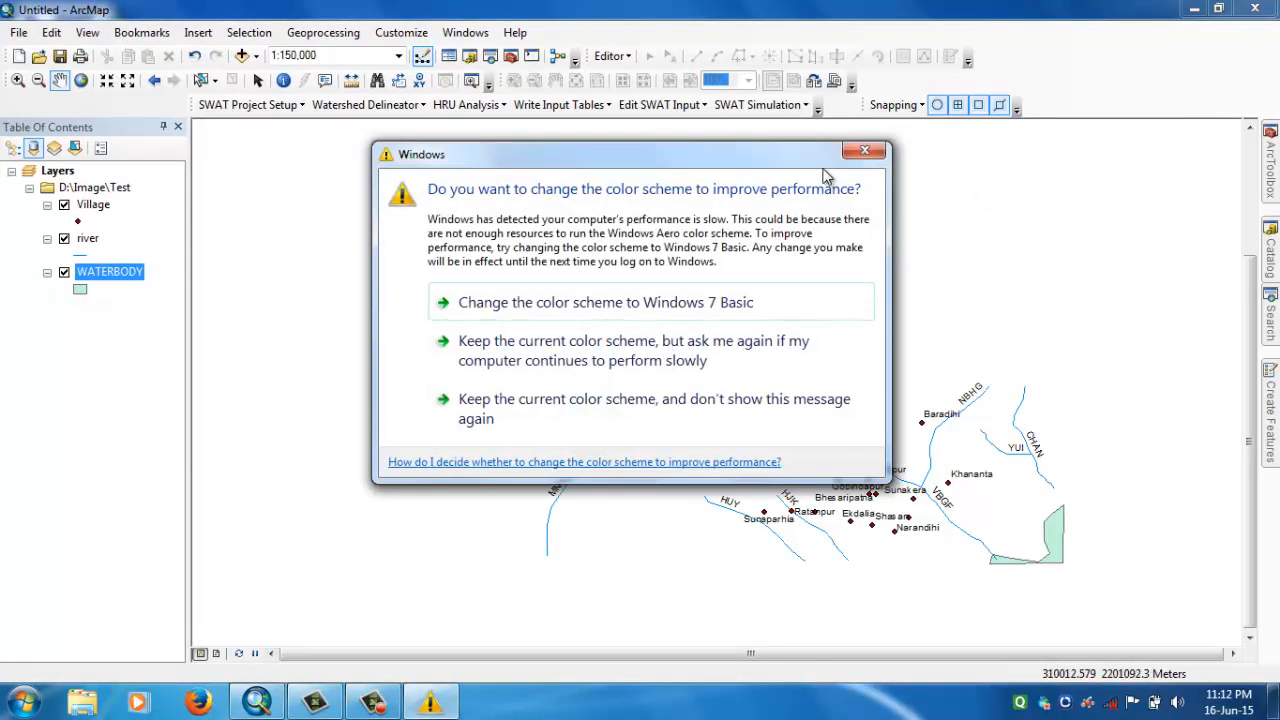
Dismiss the color scheme prompt and isolate the Village layer by hiding river and WATERBODY, zoomed to its extent.
left_click(865, 153)
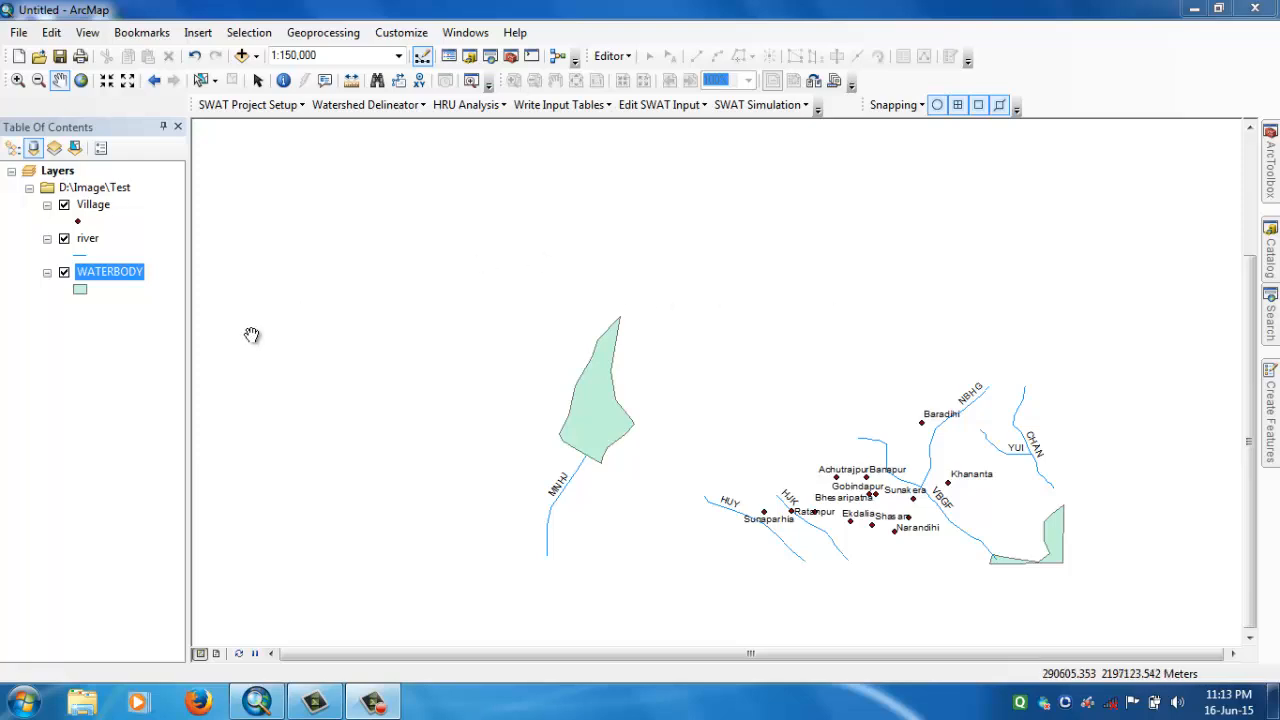
left_click(64, 239)
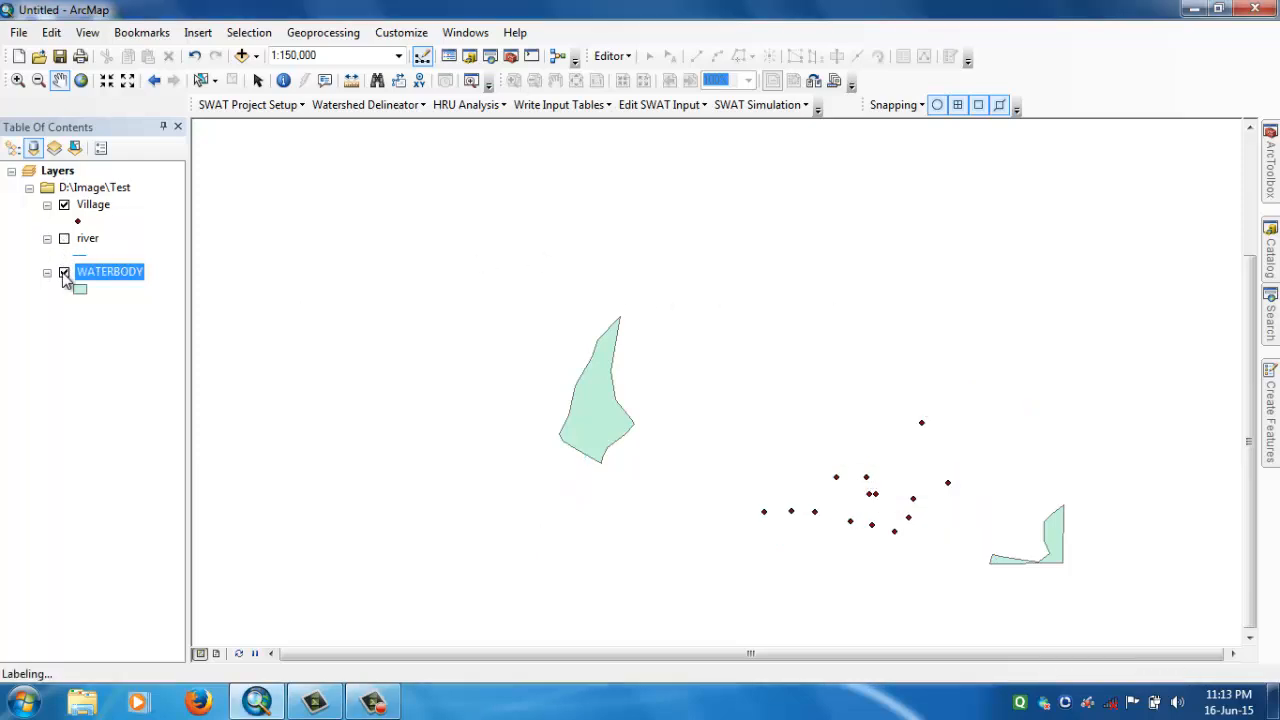
left_click(64, 272)
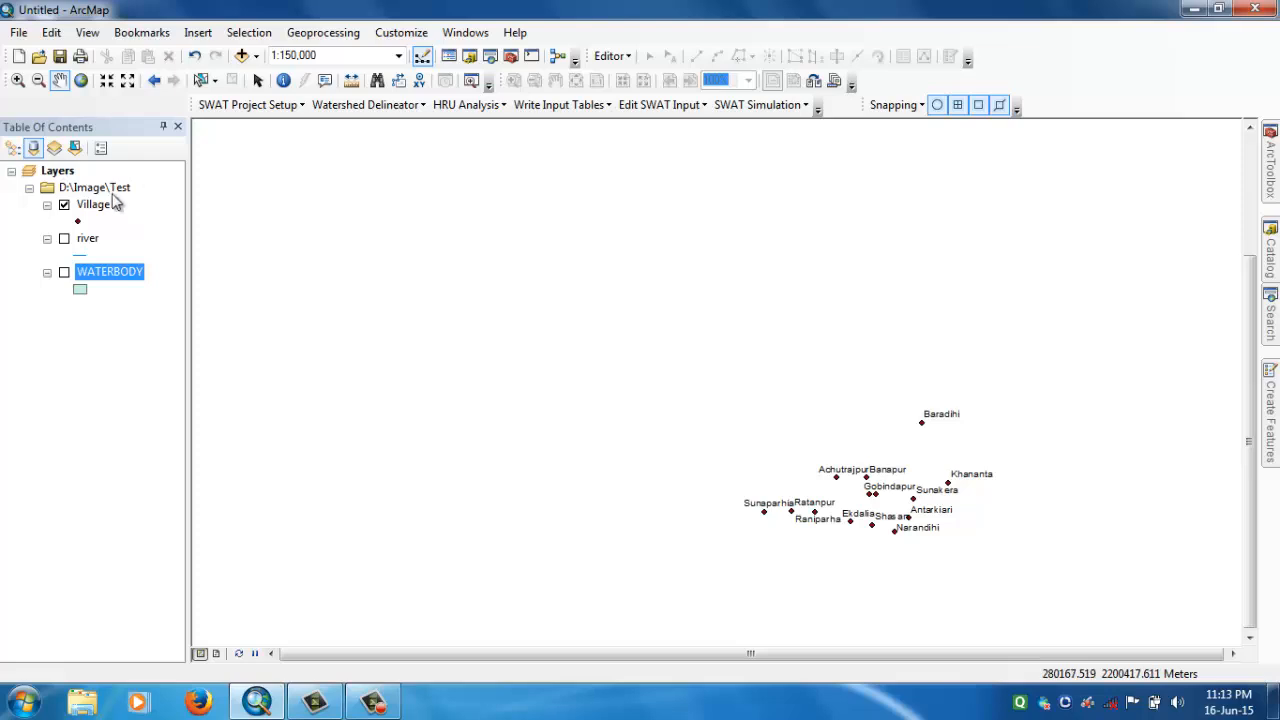
right_click(95, 206)
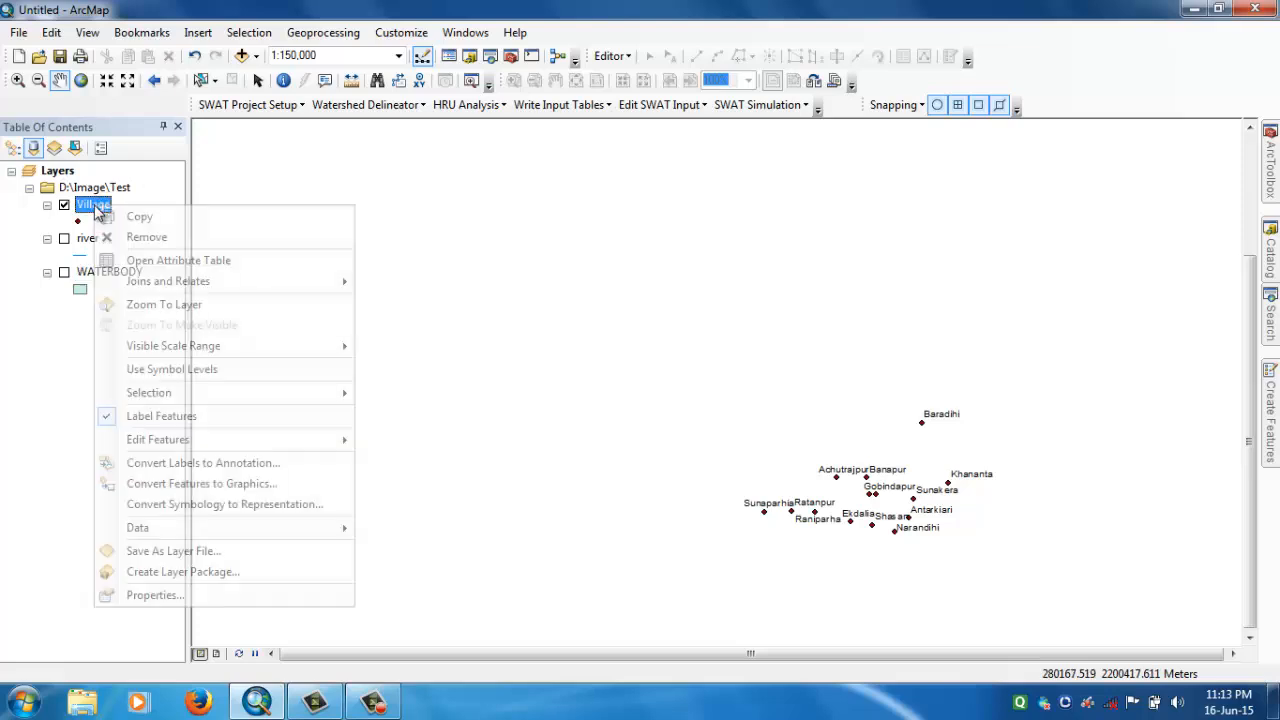
left_click(175, 305)
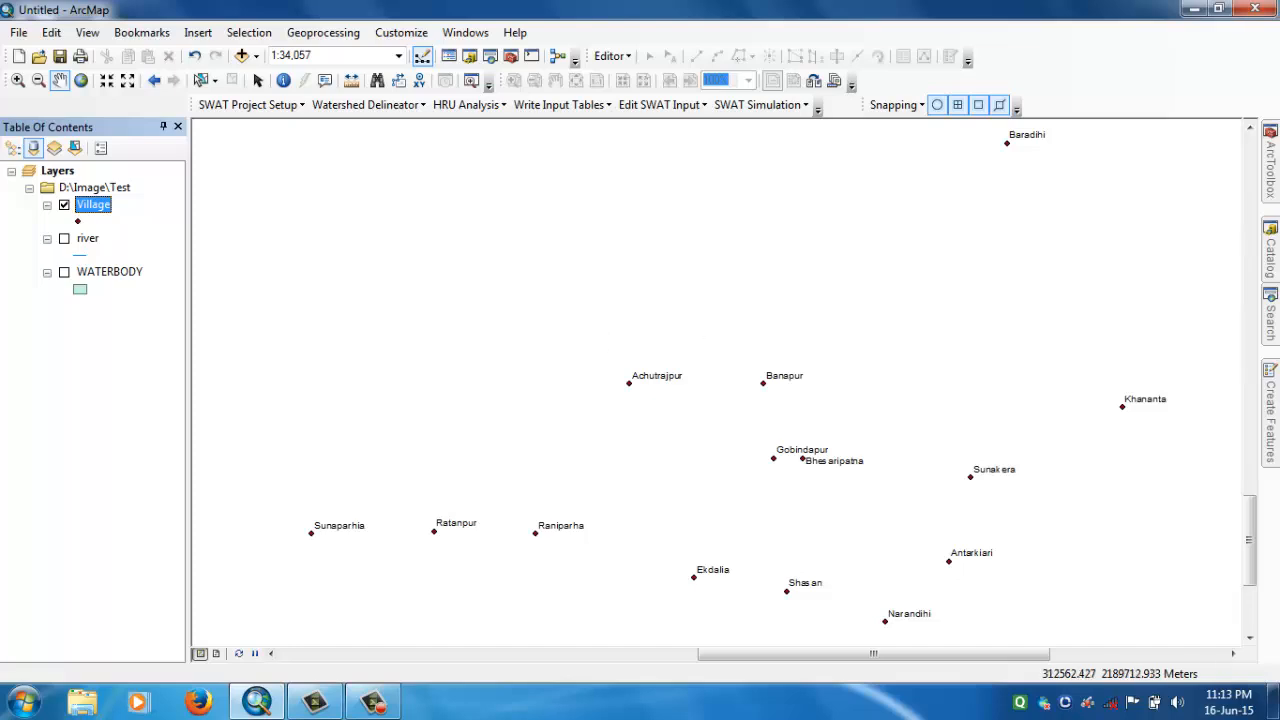
Find the Buffer (Analysis) tool through the tool search and set Village as its input features.
left_click(1276, 262)
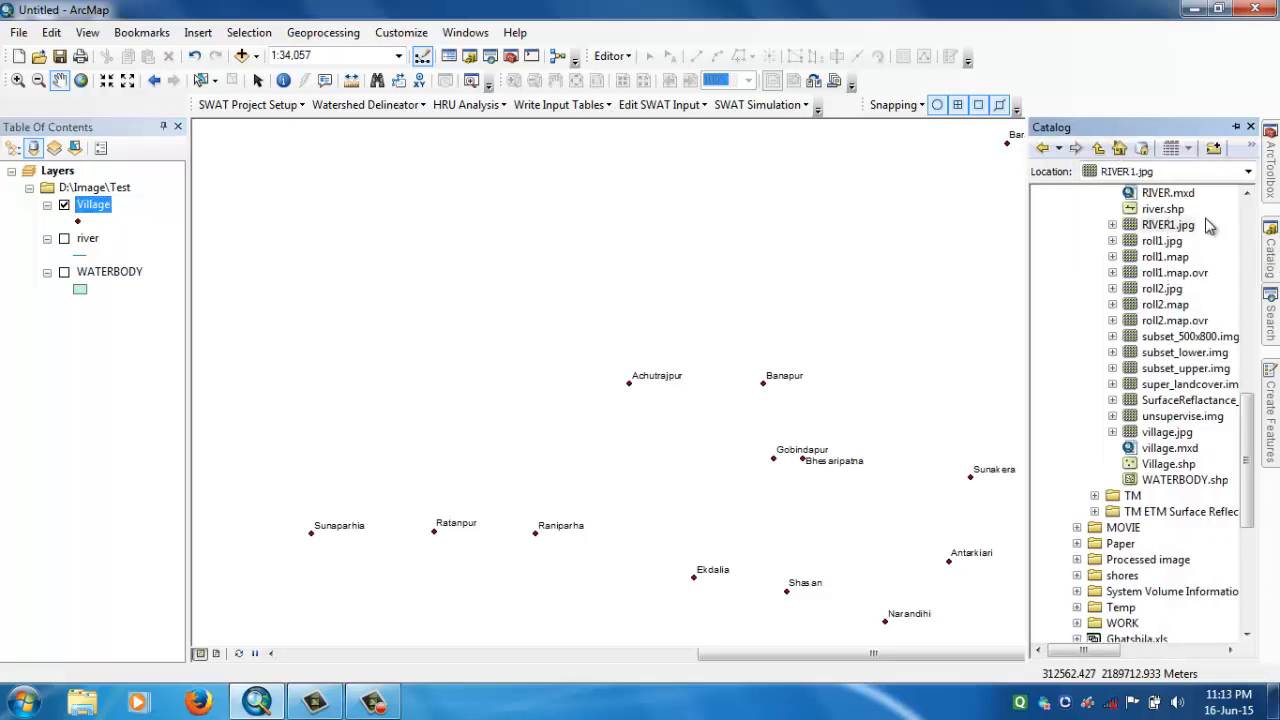
left_click(1133, 172)
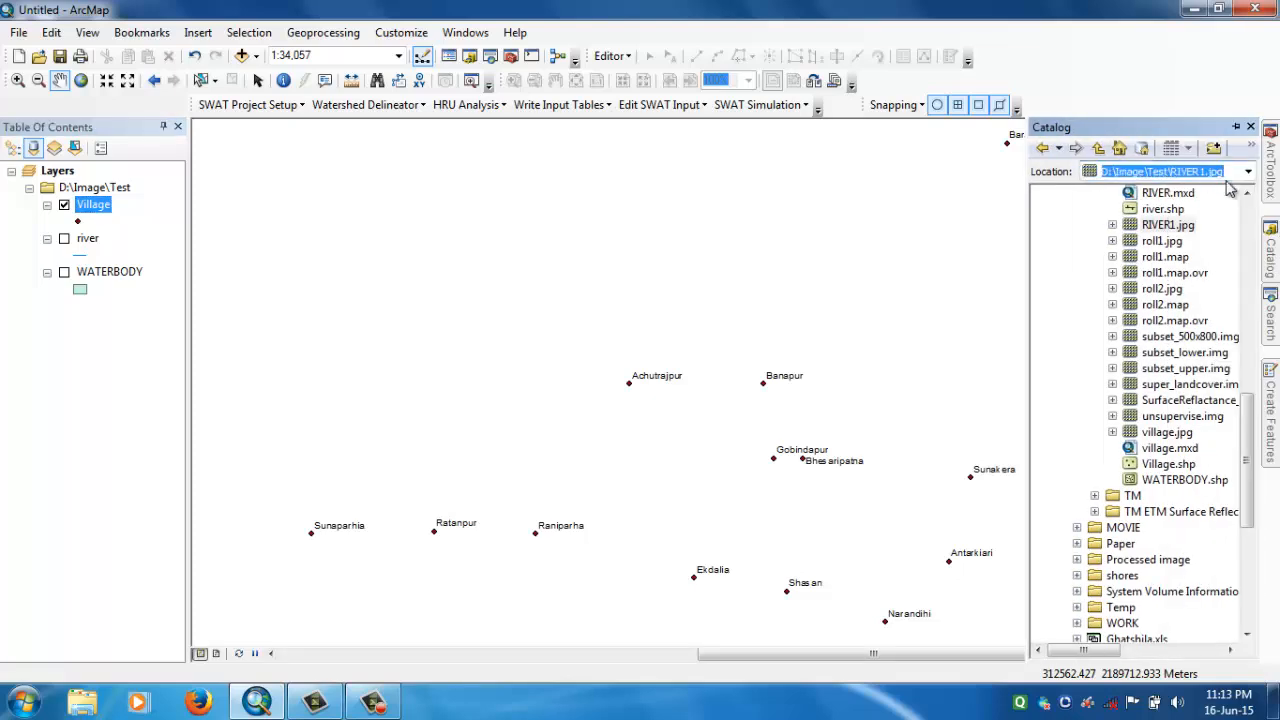
left_click(1270, 305)
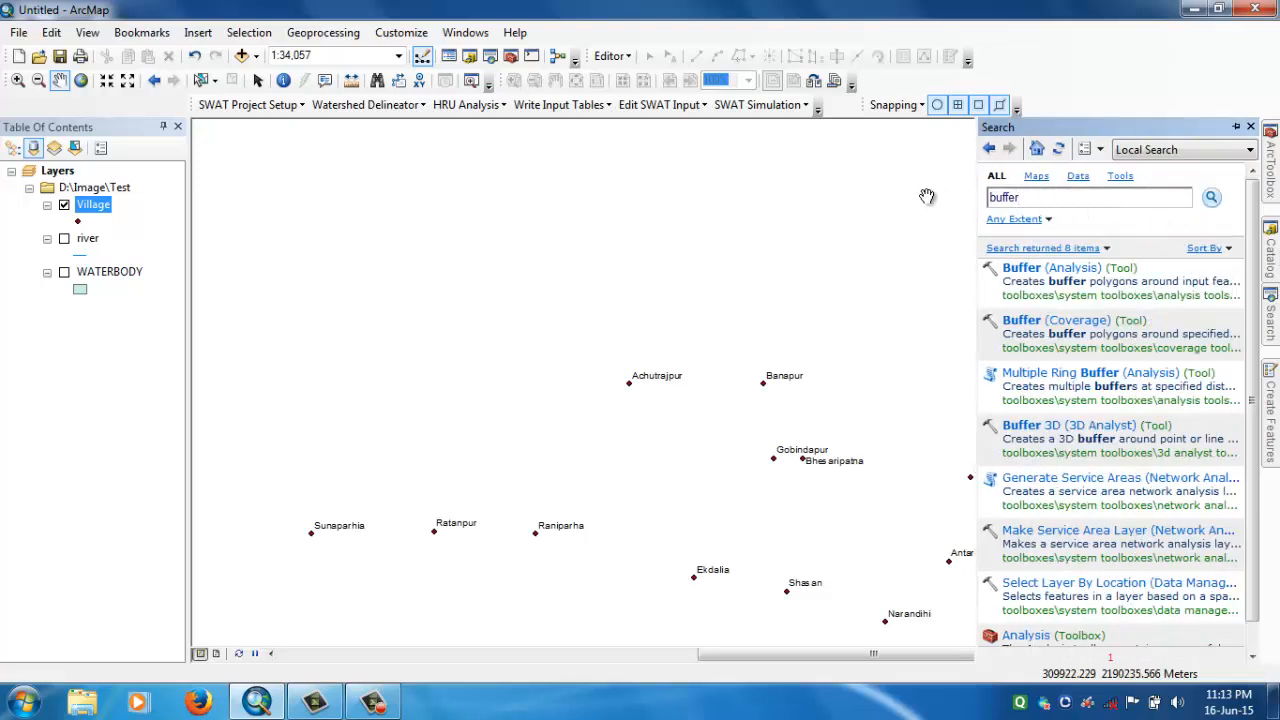
left_click(996, 308)
left_click(1040, 283)
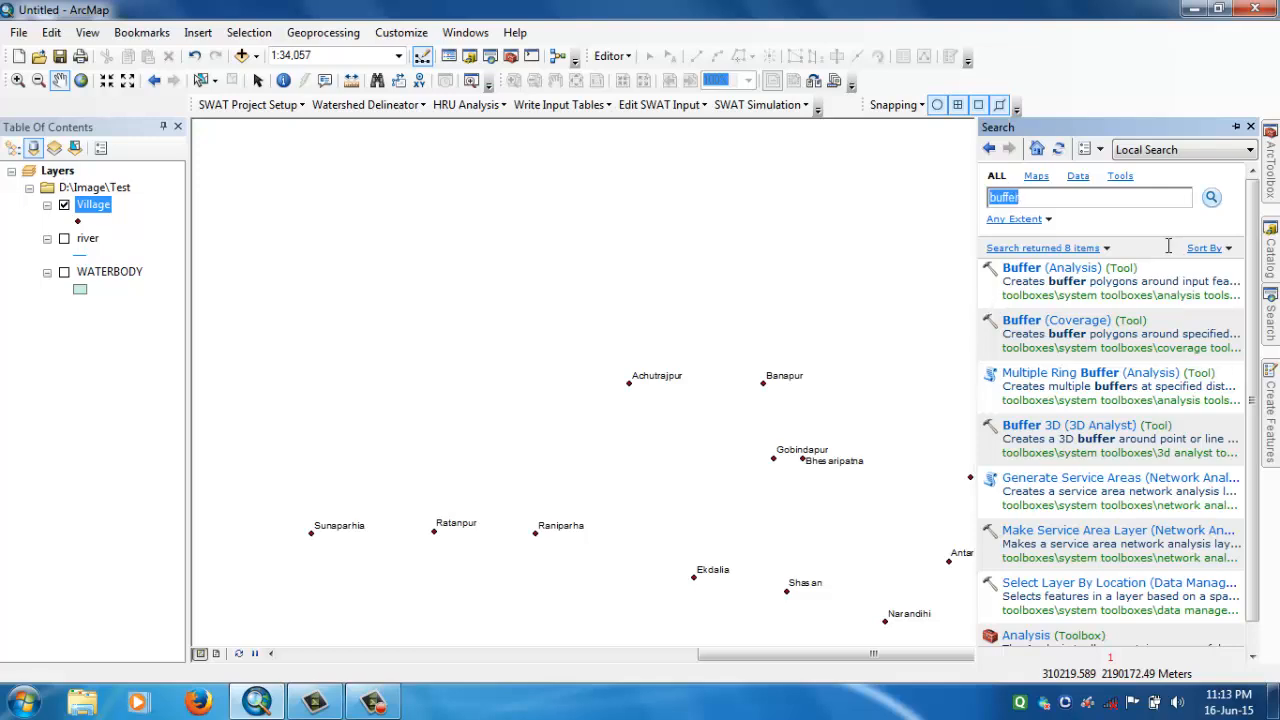
left_click(1213, 224)
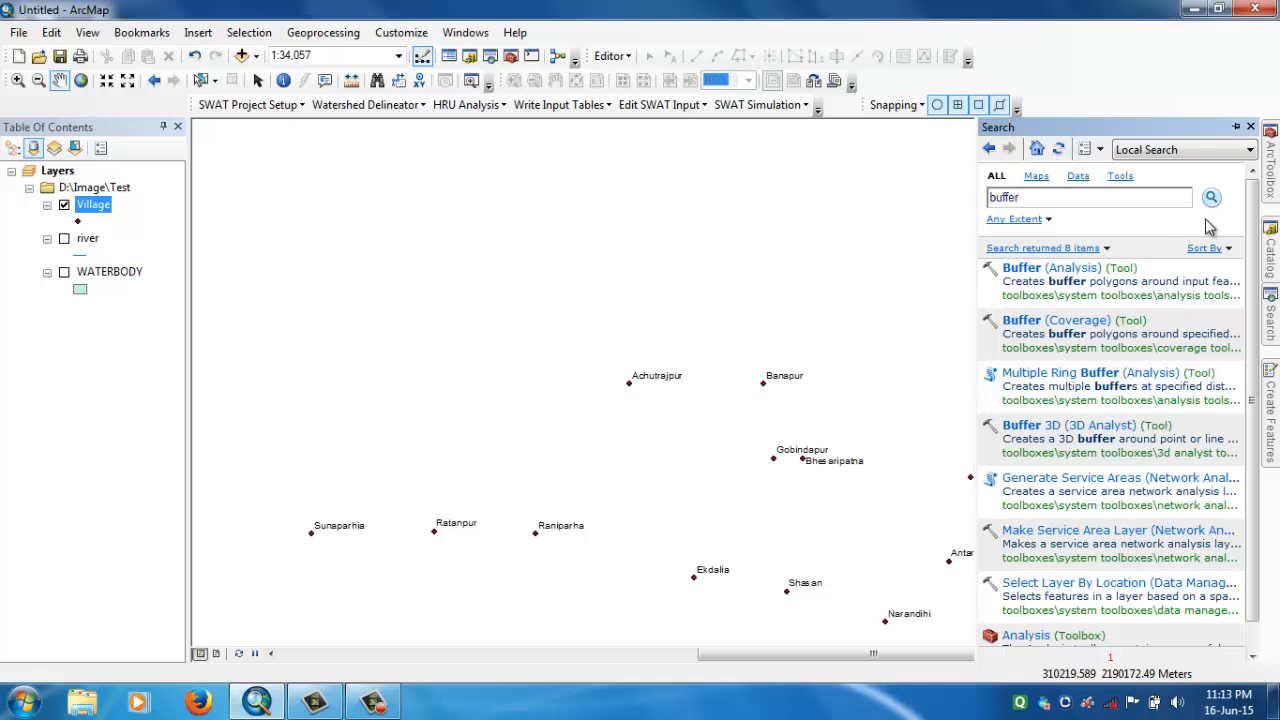
left_click(1066, 270)
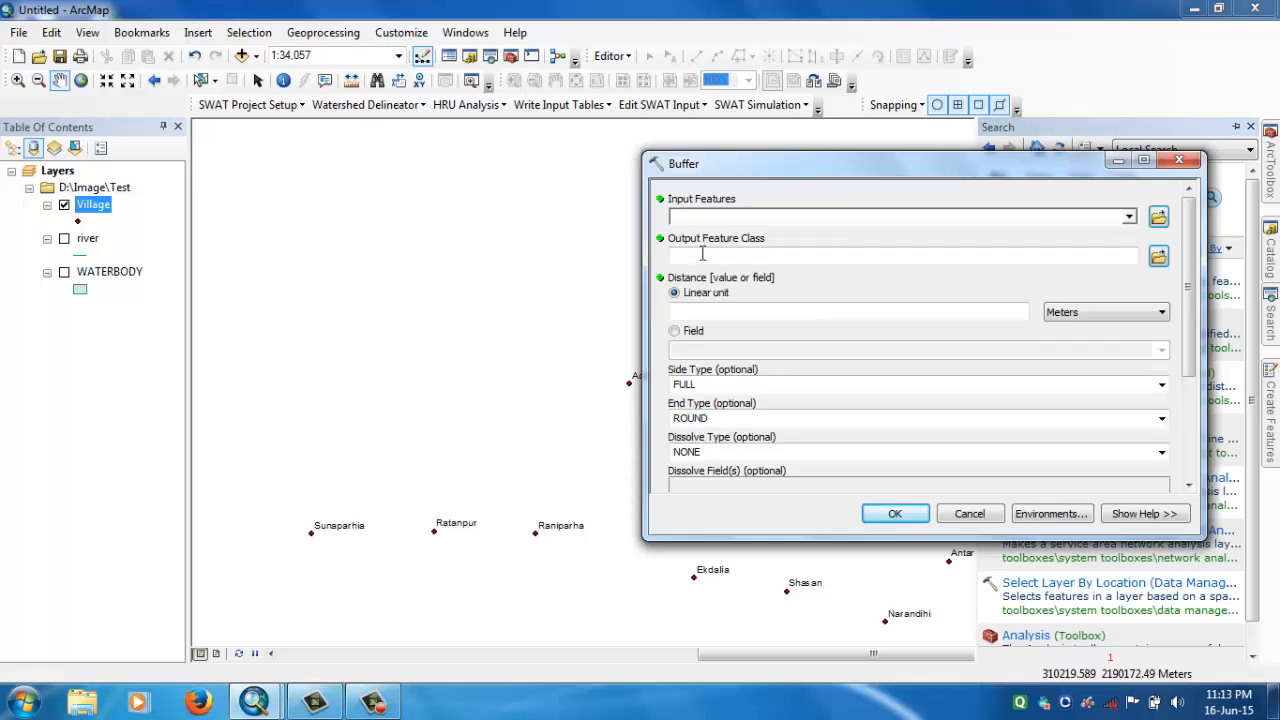
left_click(1131, 215)
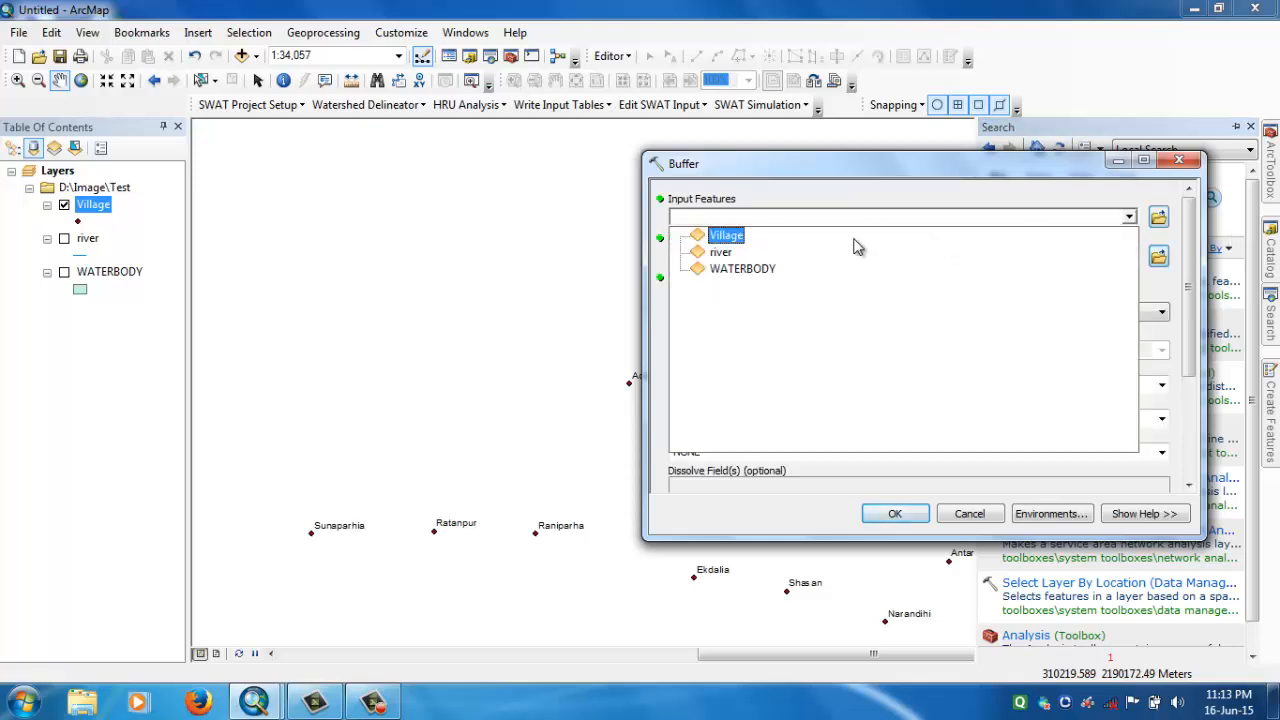
left_click(726, 235)
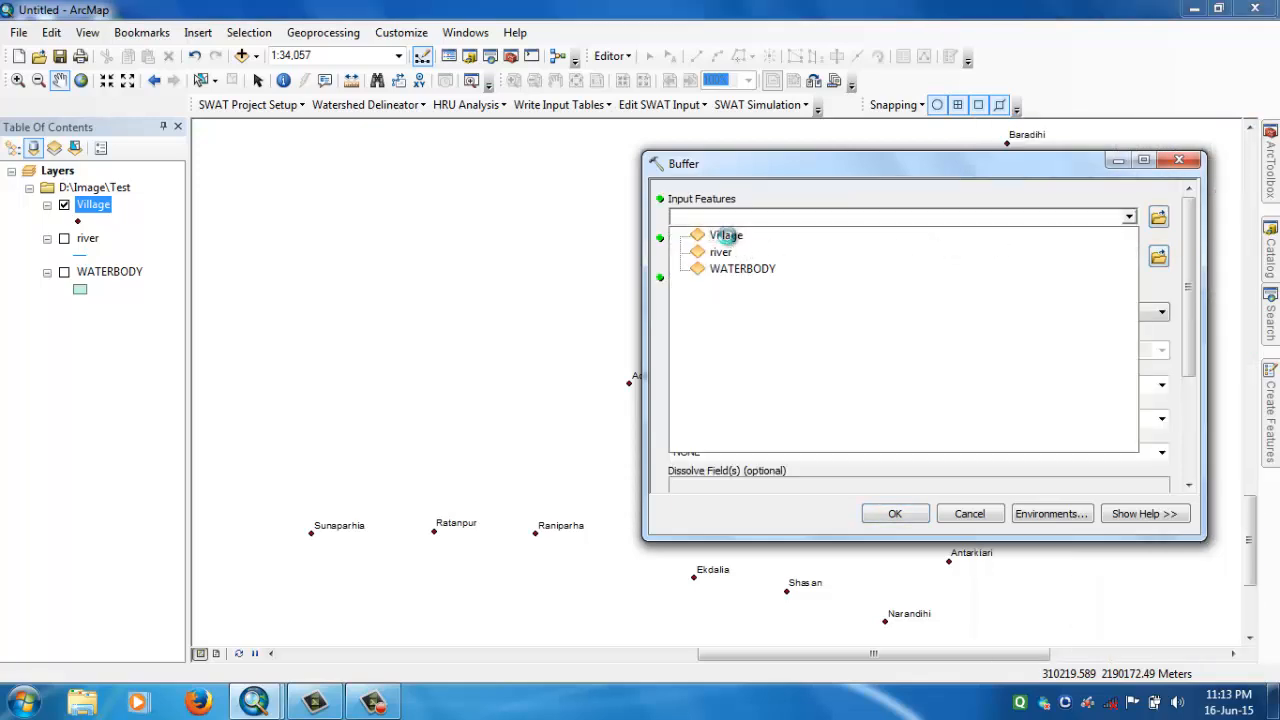
Set the buffer's output feature class to Village_100m_buff.shp in the Test folder.
left_click(1156, 256)
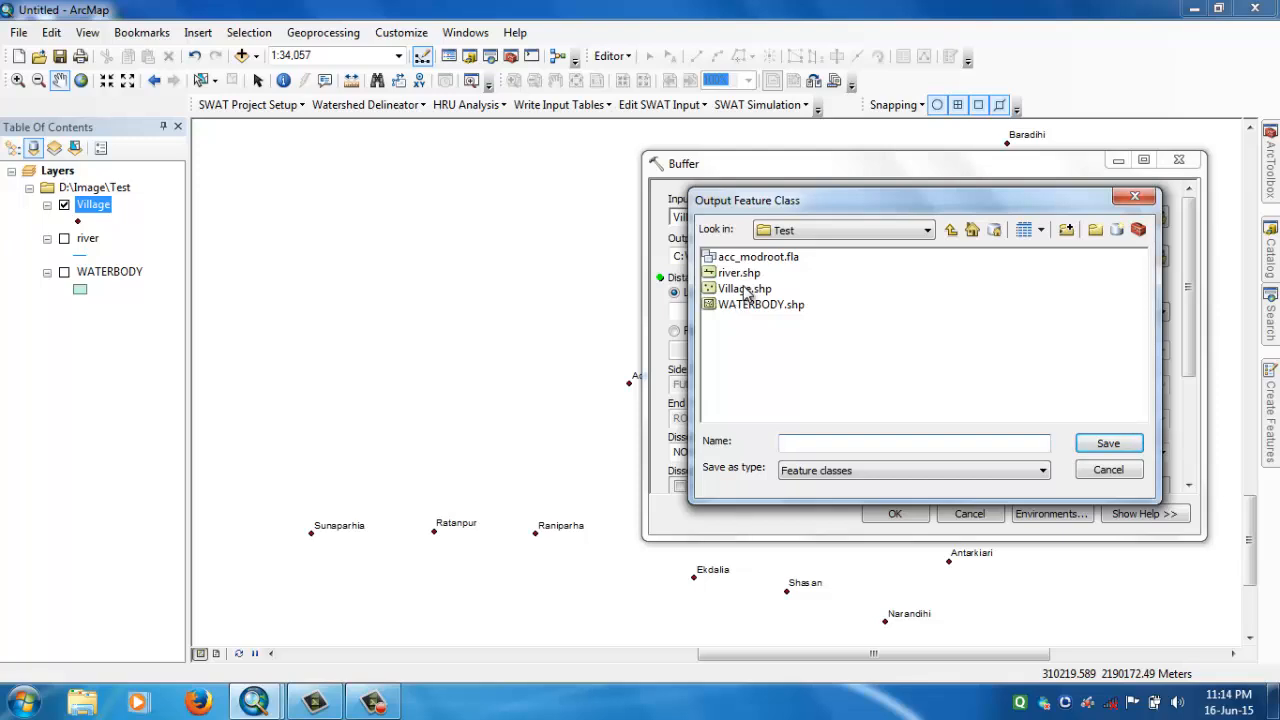
left_click(745, 289)
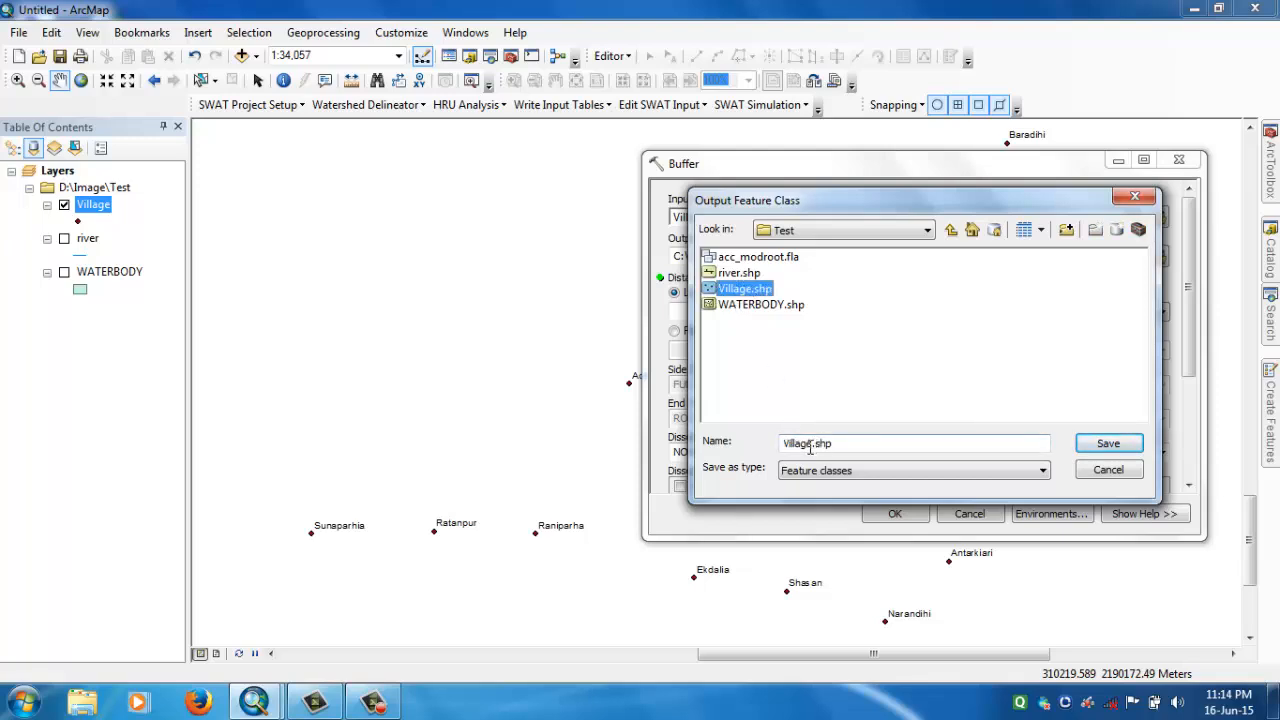
left_click(813, 446)
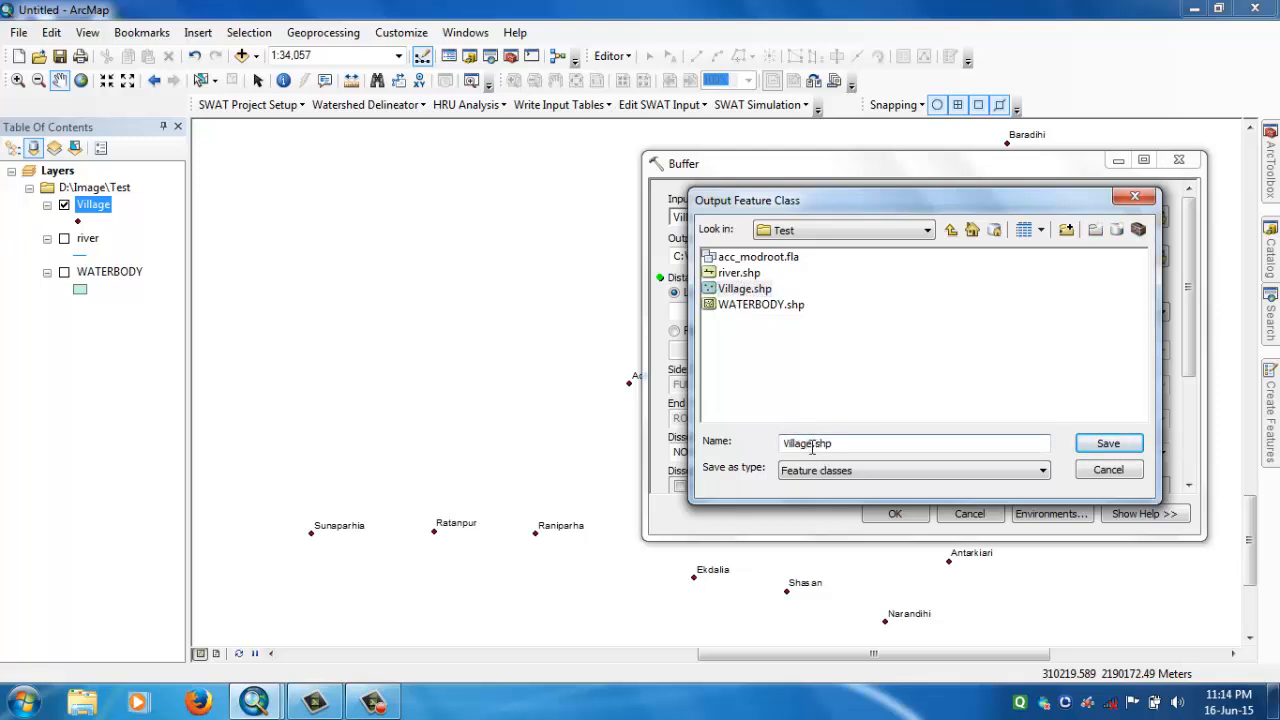
type("_100m_buff")
key("Return")
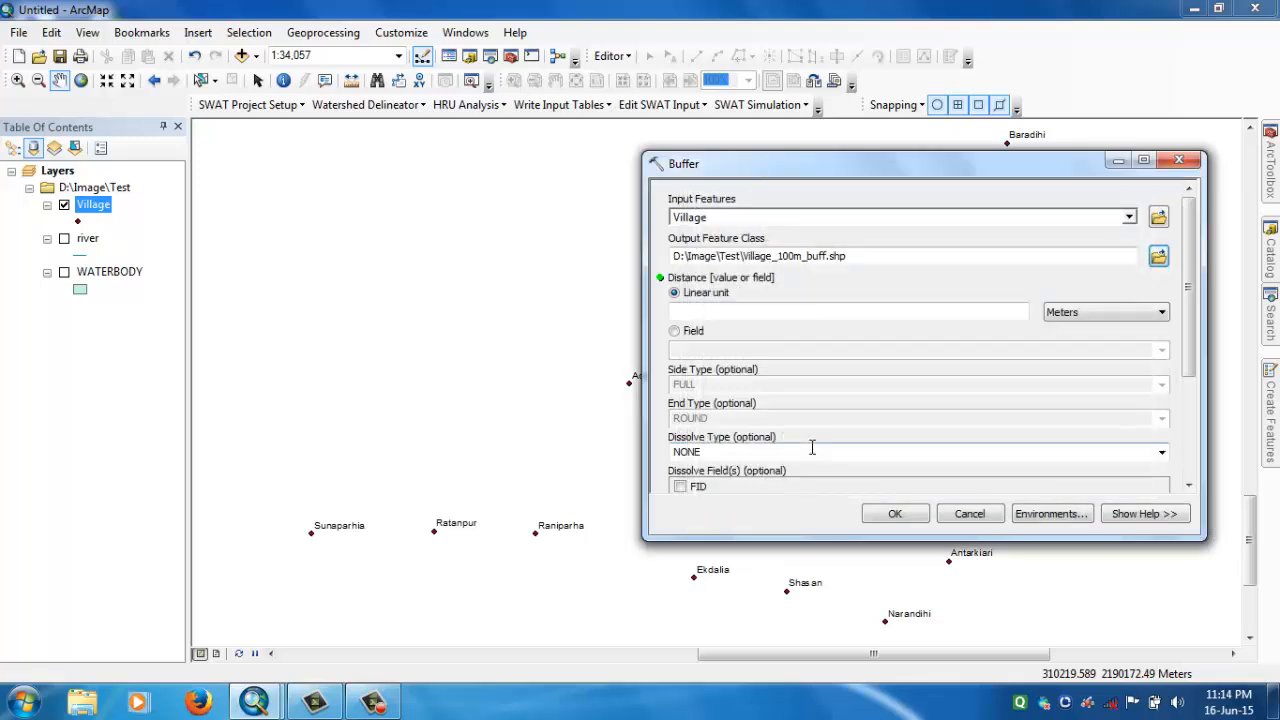
Set the village buffer's linear distance to 100 meters, leave the dissolve options at their defaults, and run the tool.
left_click(1008, 311)
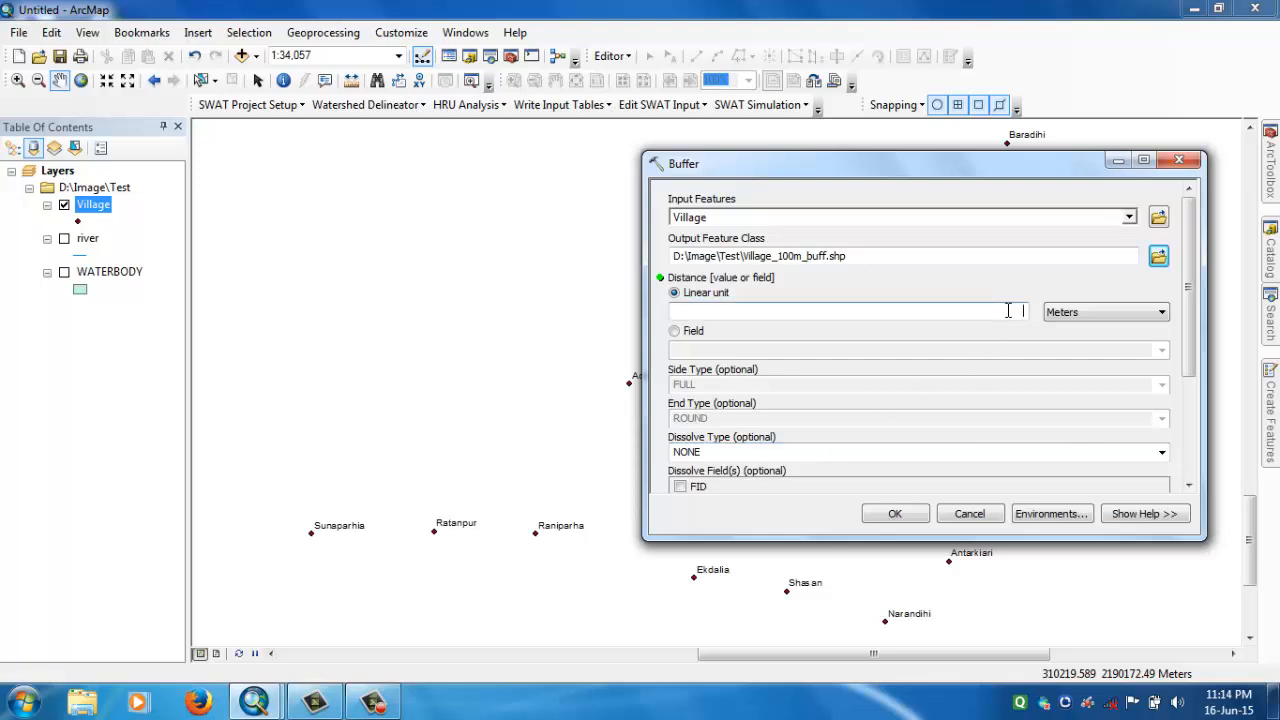
type("100")
key("Tab")
left_click_drag(1192, 323, 1192, 423)
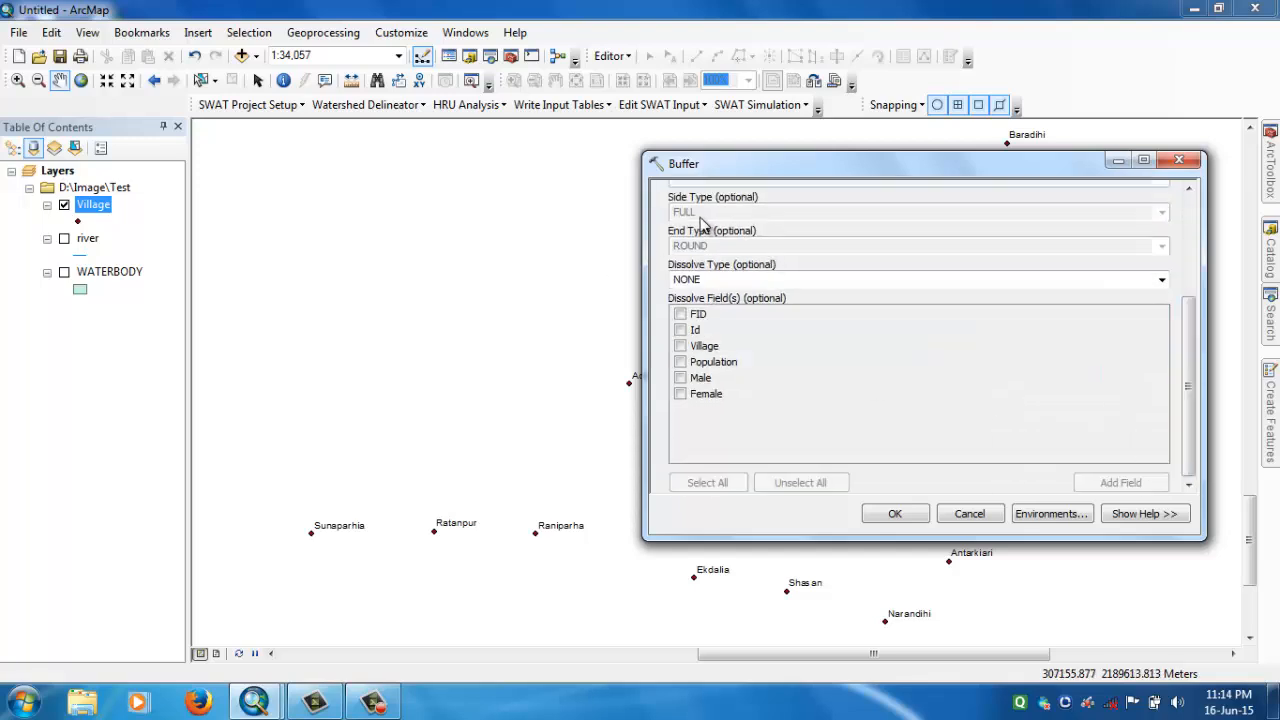
left_click(895, 513)
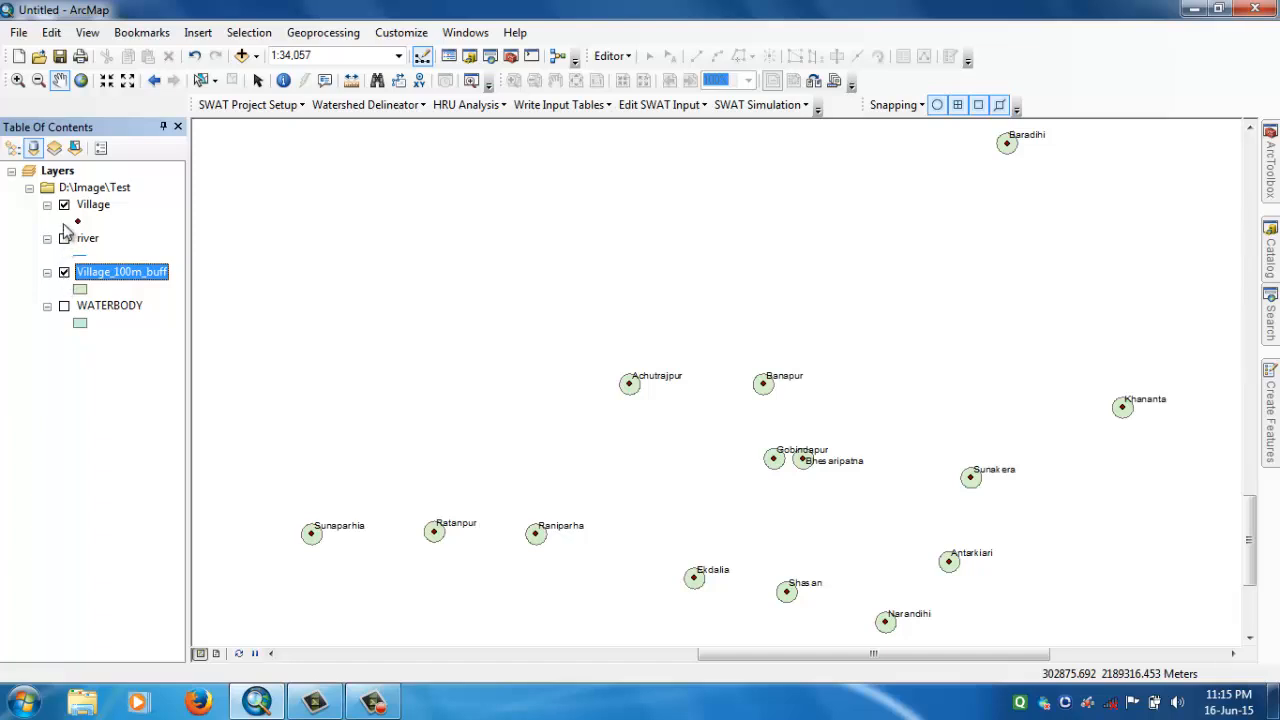
Hide the Village_100m_buff and Village layers, and show the river layer zoomed to its extent.
left_click(64, 273)
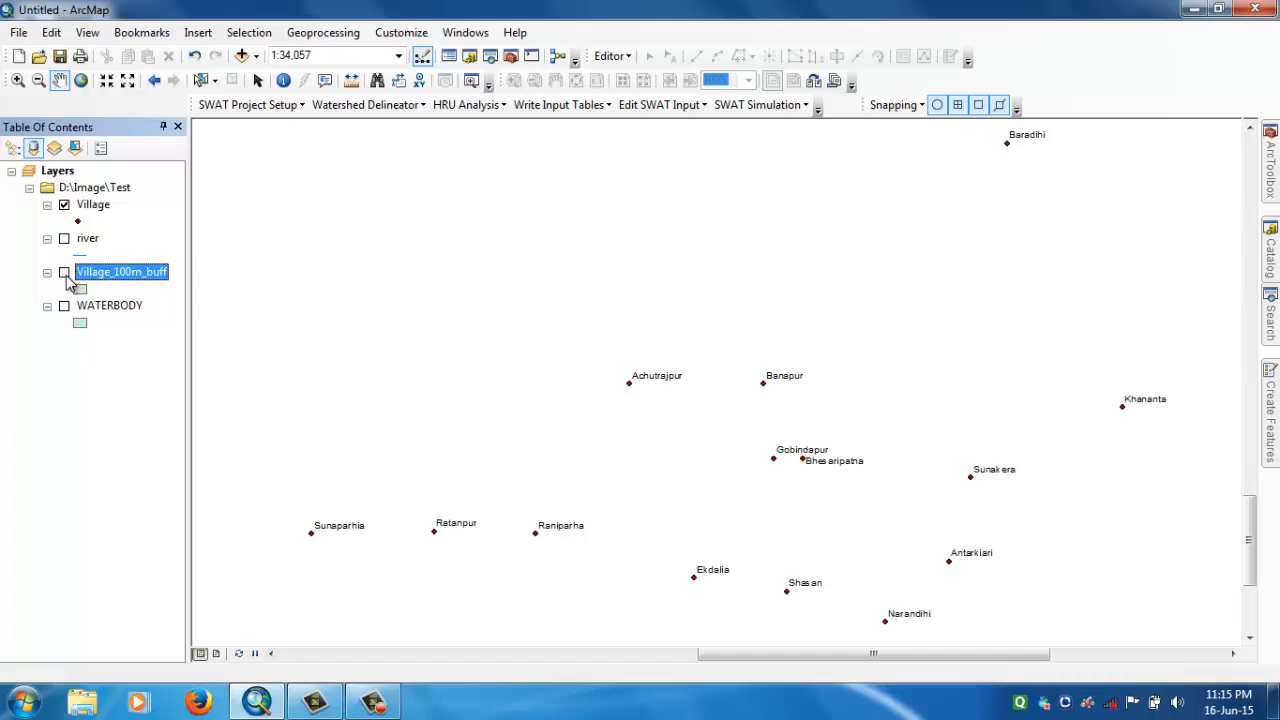
left_click(64, 205)
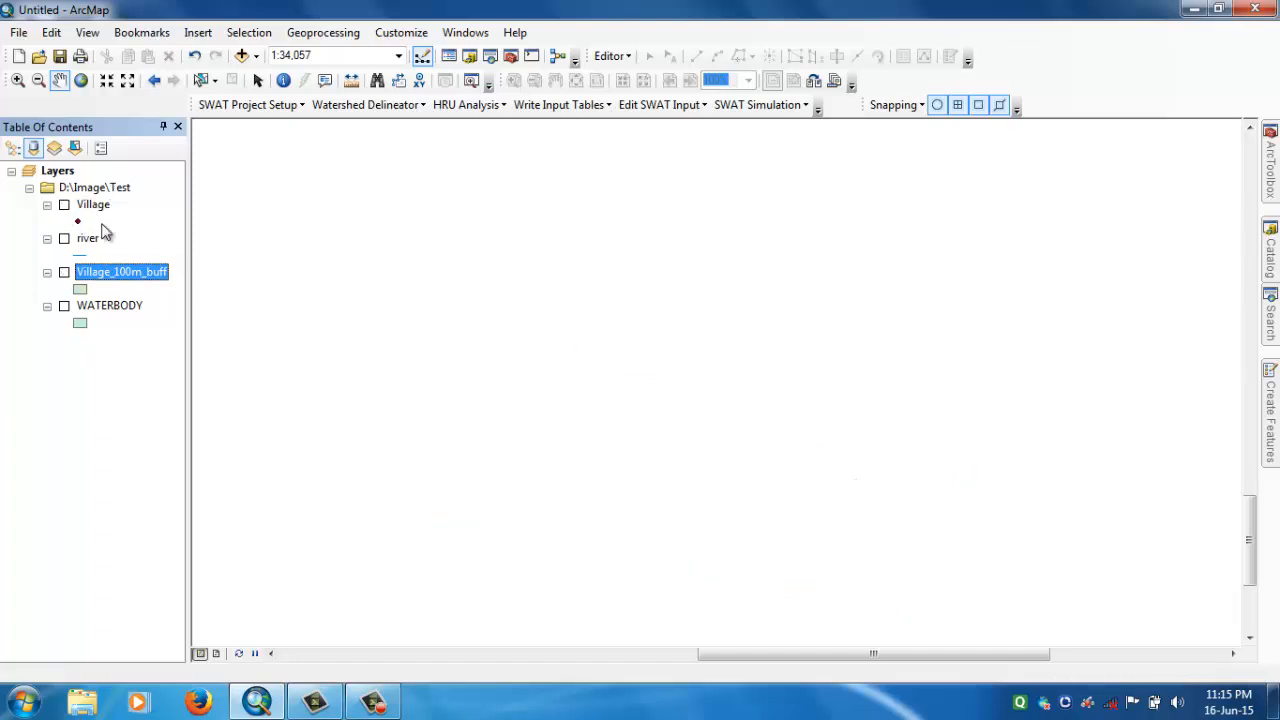
left_click(64, 239)
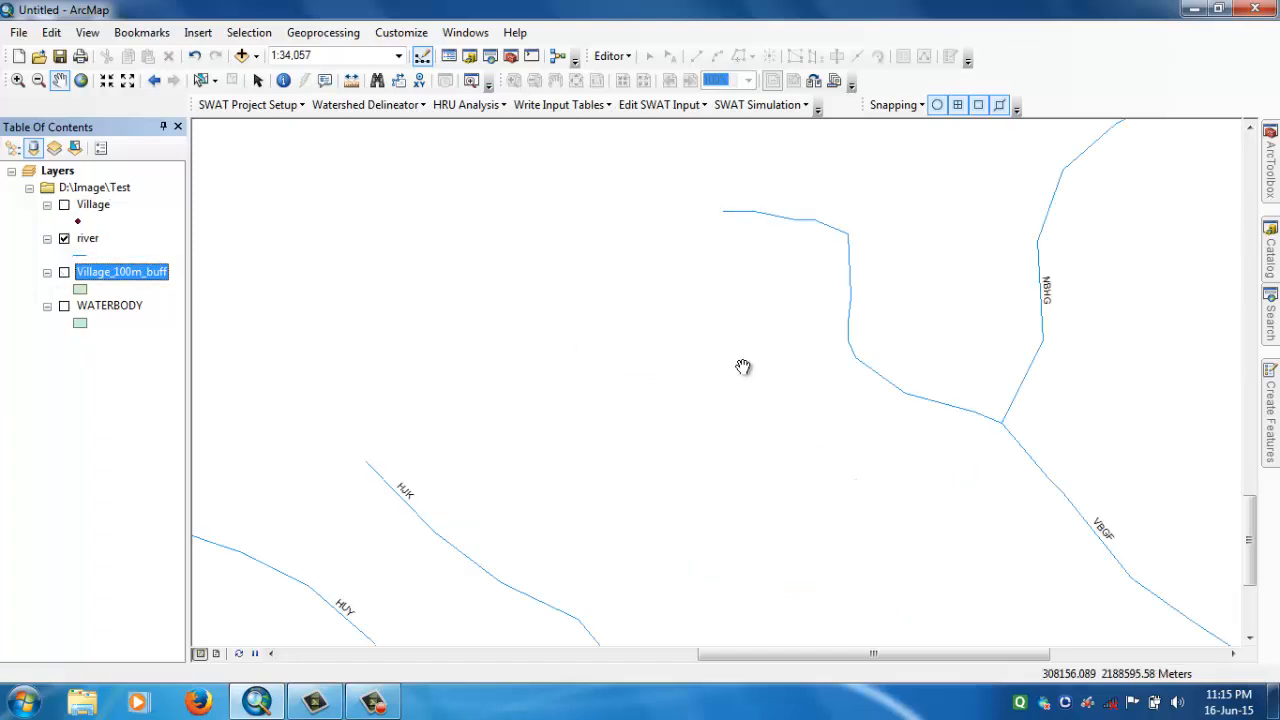
scroll(743, 367, "up", 3)
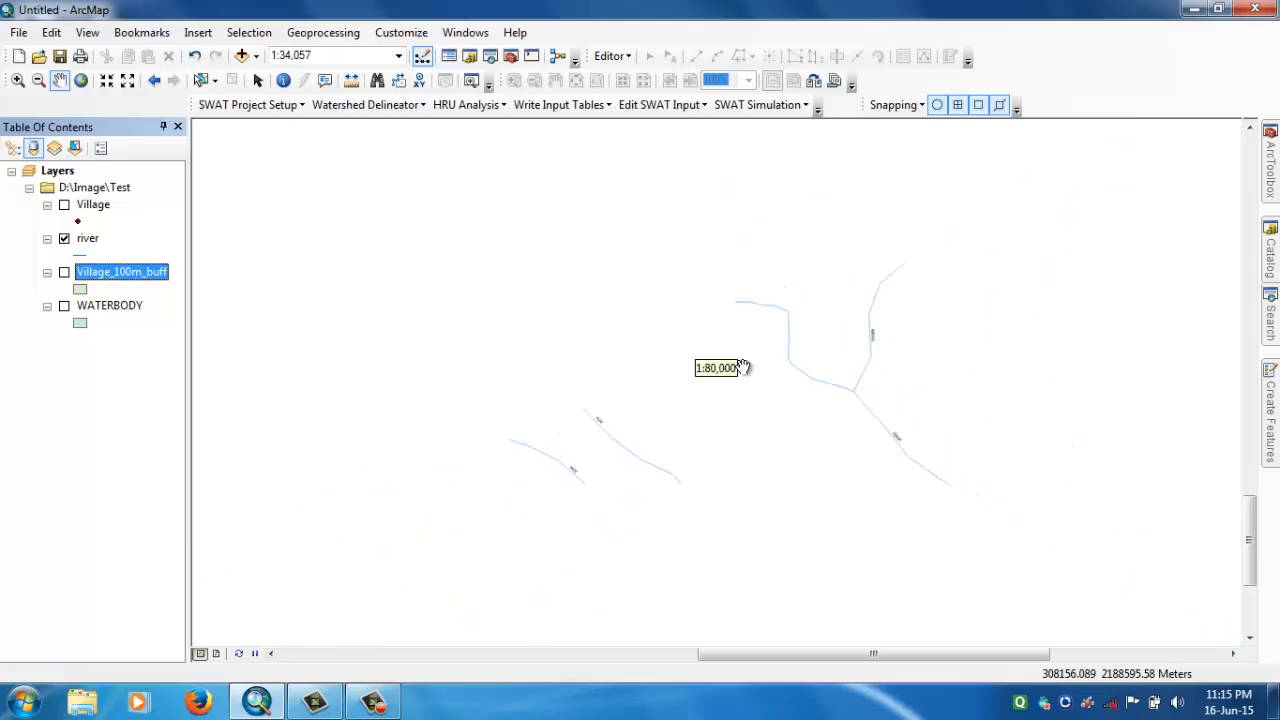
scroll(743, 367, "up", 2)
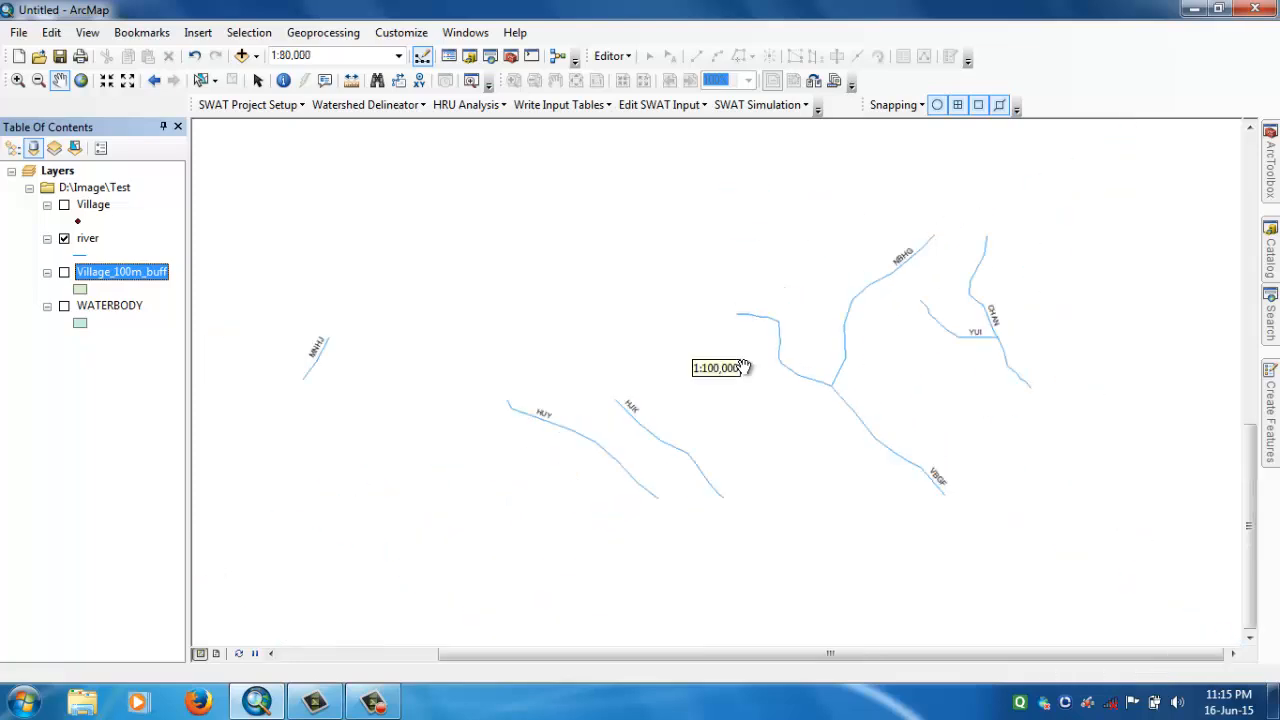
right_click(83, 242)
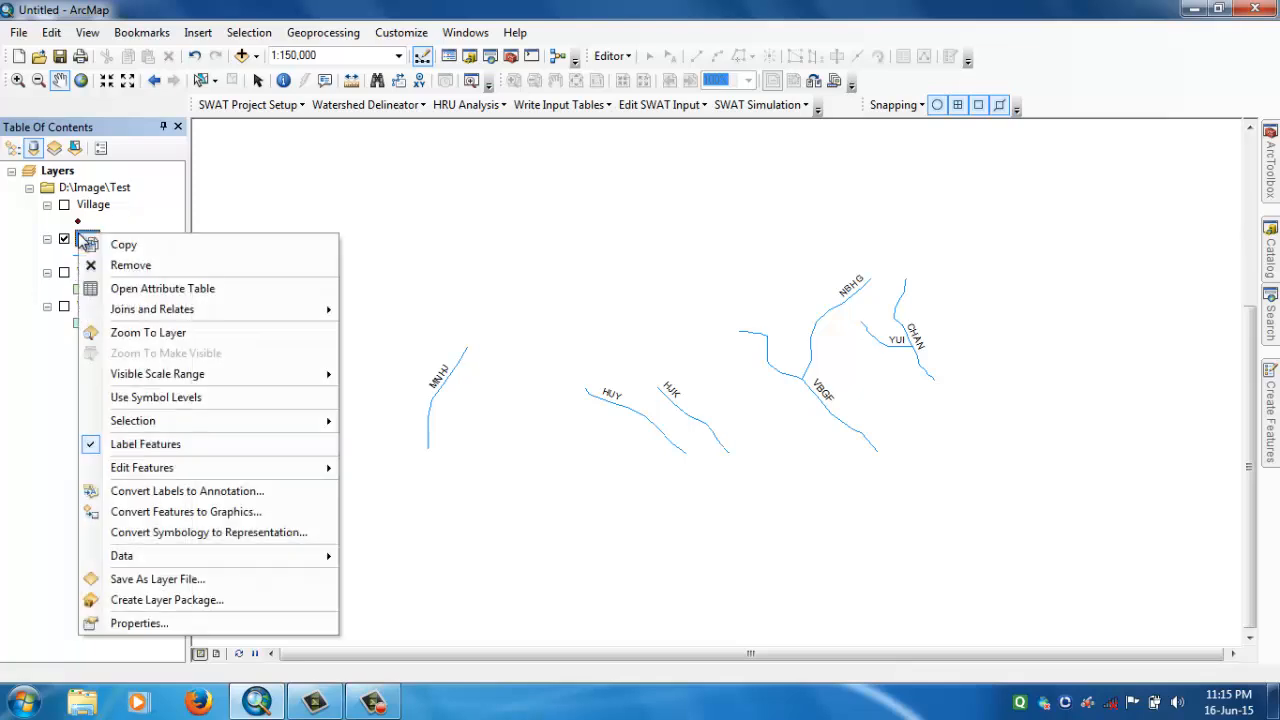
left_click(178, 336)
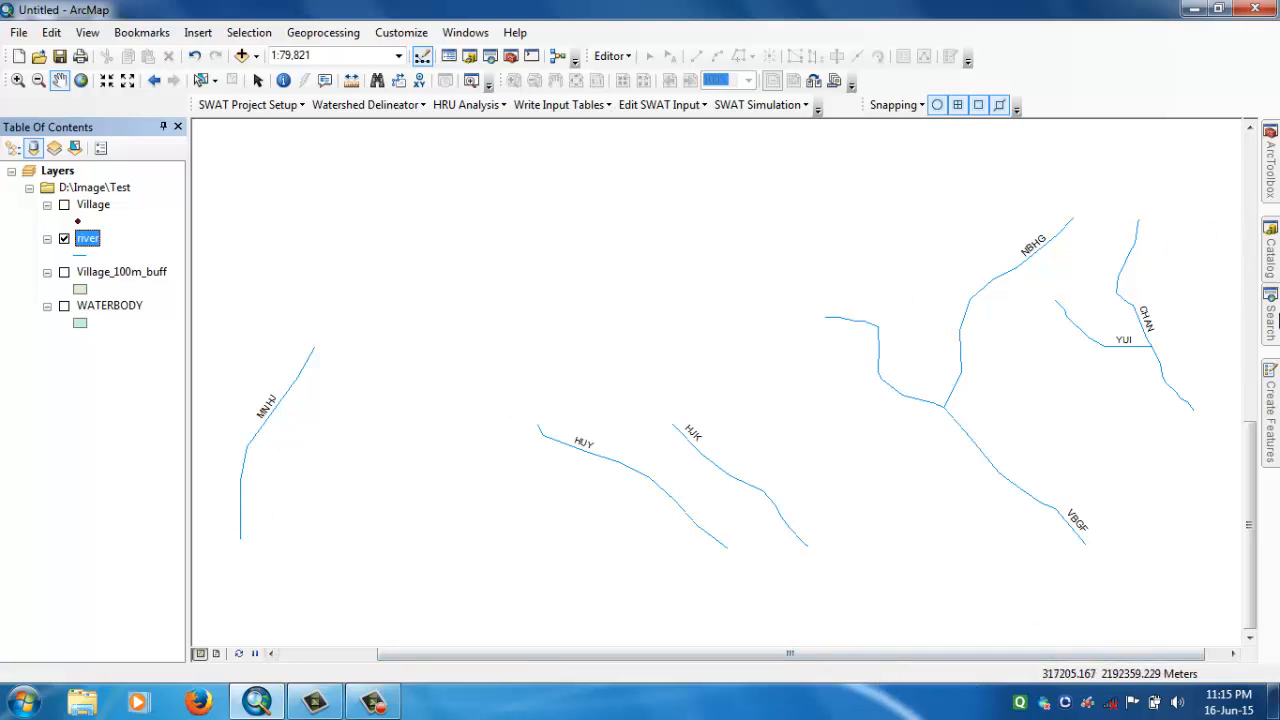
Open the Buffer (Analysis) tool again and set river as its input features.
left_click(1271, 318)
left_click_drag(1068, 196, 960, 190)
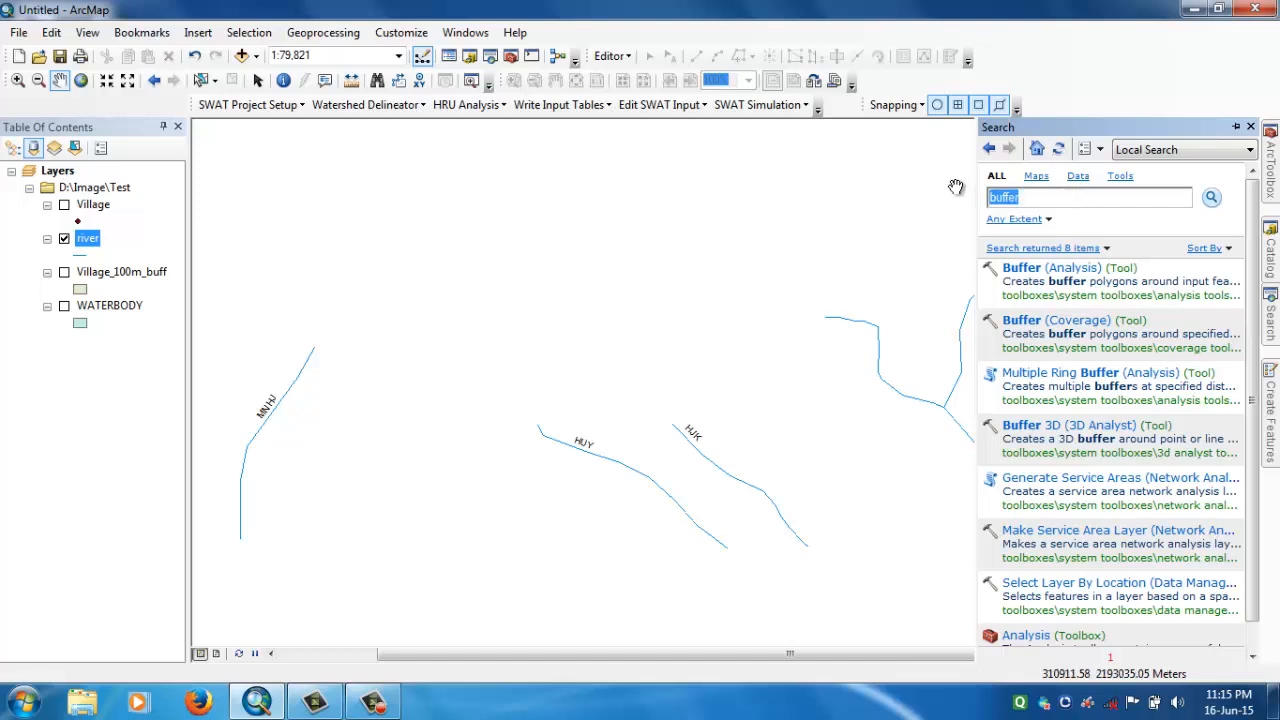
type("b")
left_click(1030, 268)
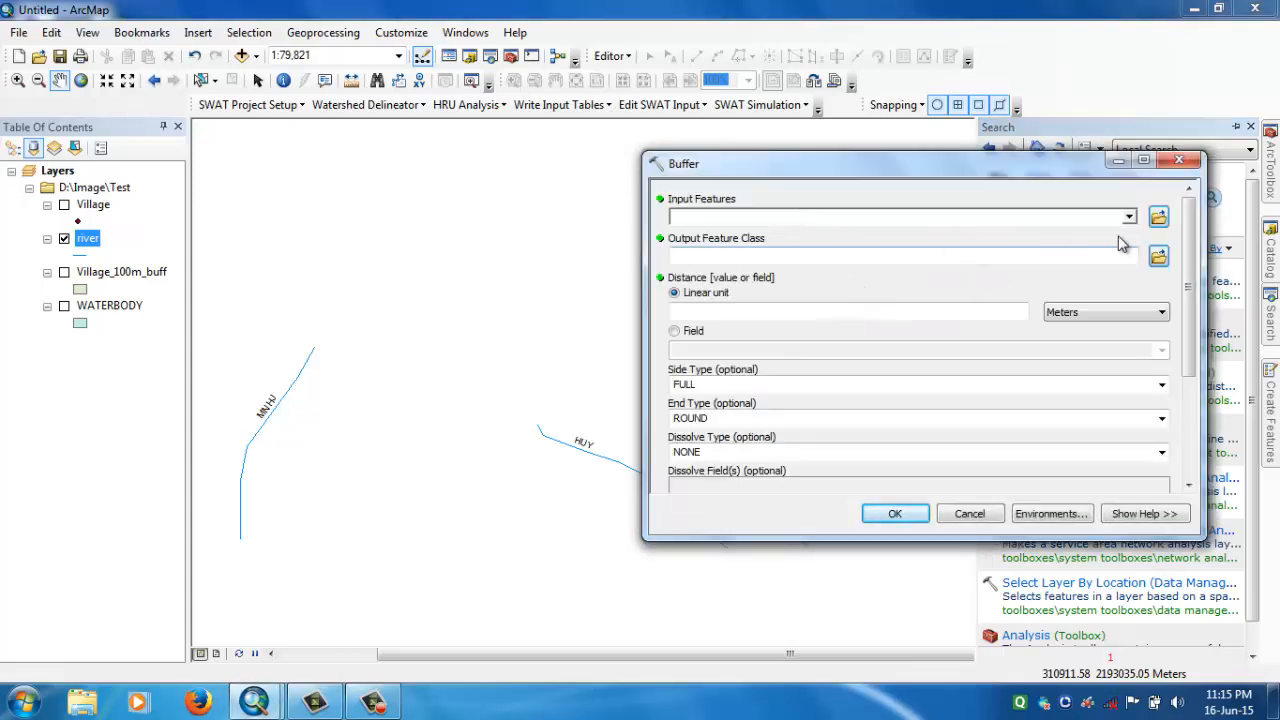
left_click(1129, 217)
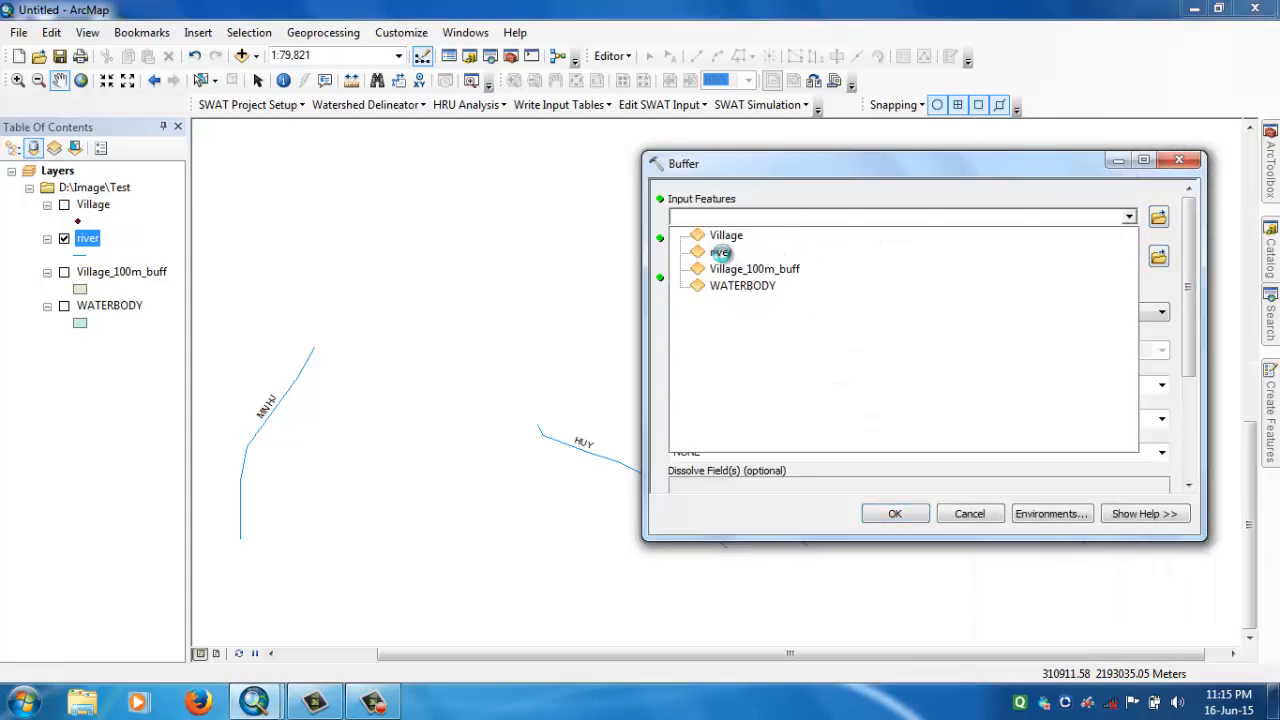
left_click(722, 253)
Set the river buffer's output feature class to river_100m_buff.shp in the Test folder.
left_click(1158, 256)
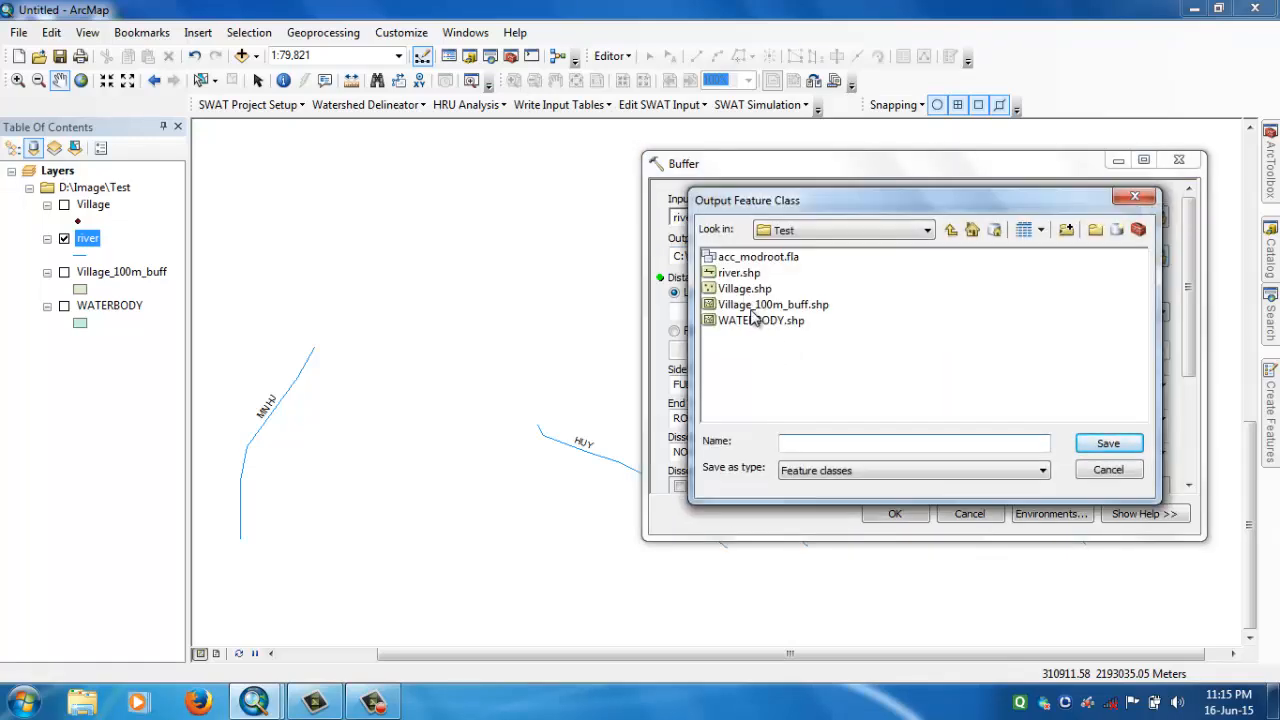
left_click(740, 273)
left_click(808, 442)
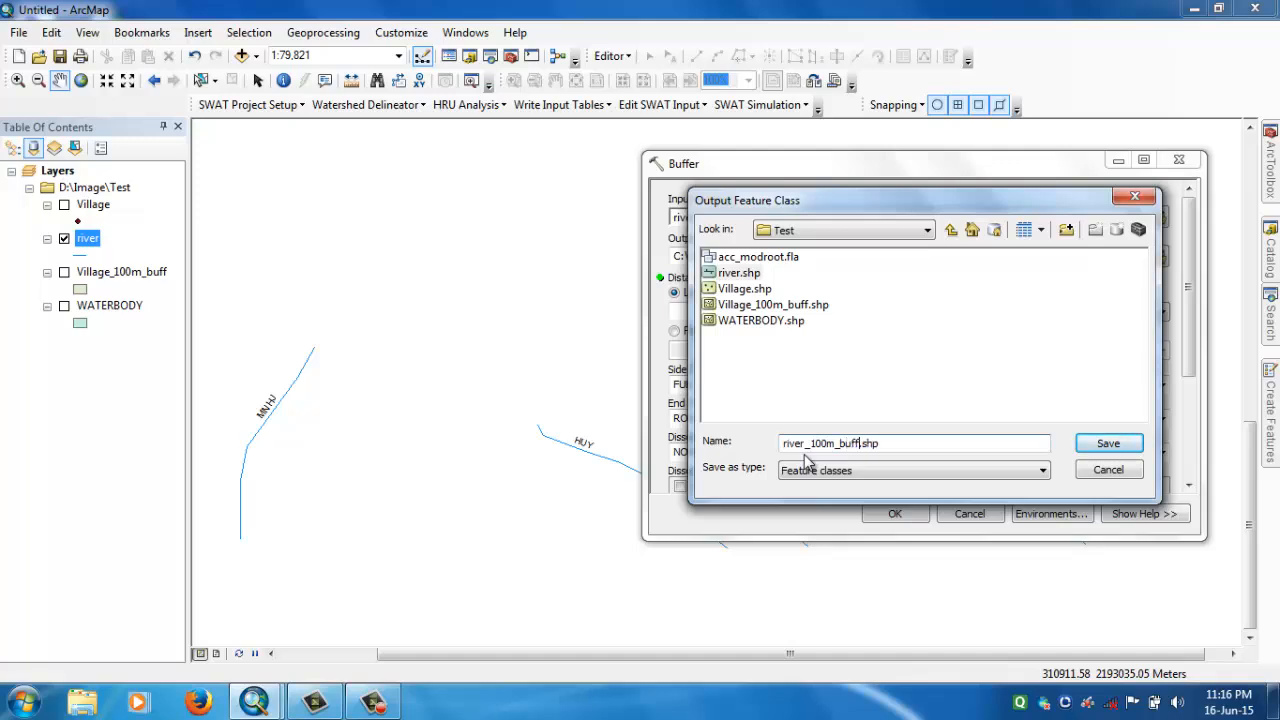
key("Return")
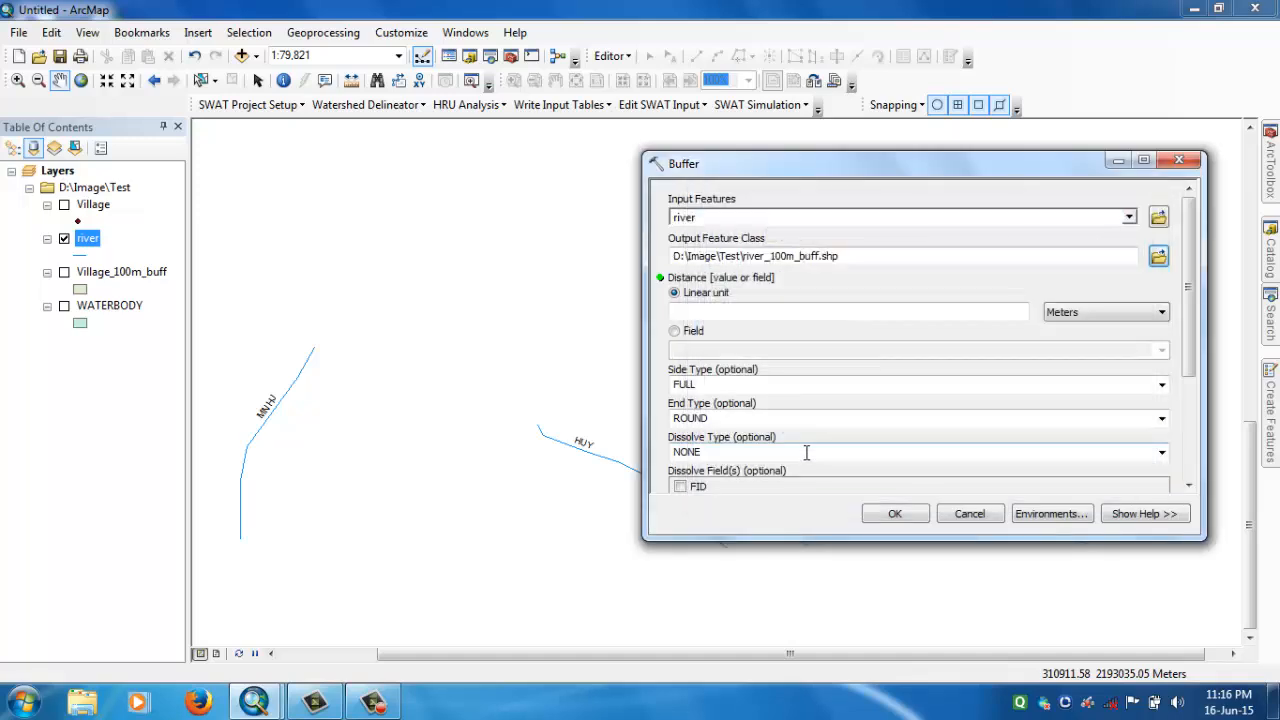
Set the river buffer's linear distance to 100 meters, keep the ROUND end type, and run the tool.
left_click(1010, 314)
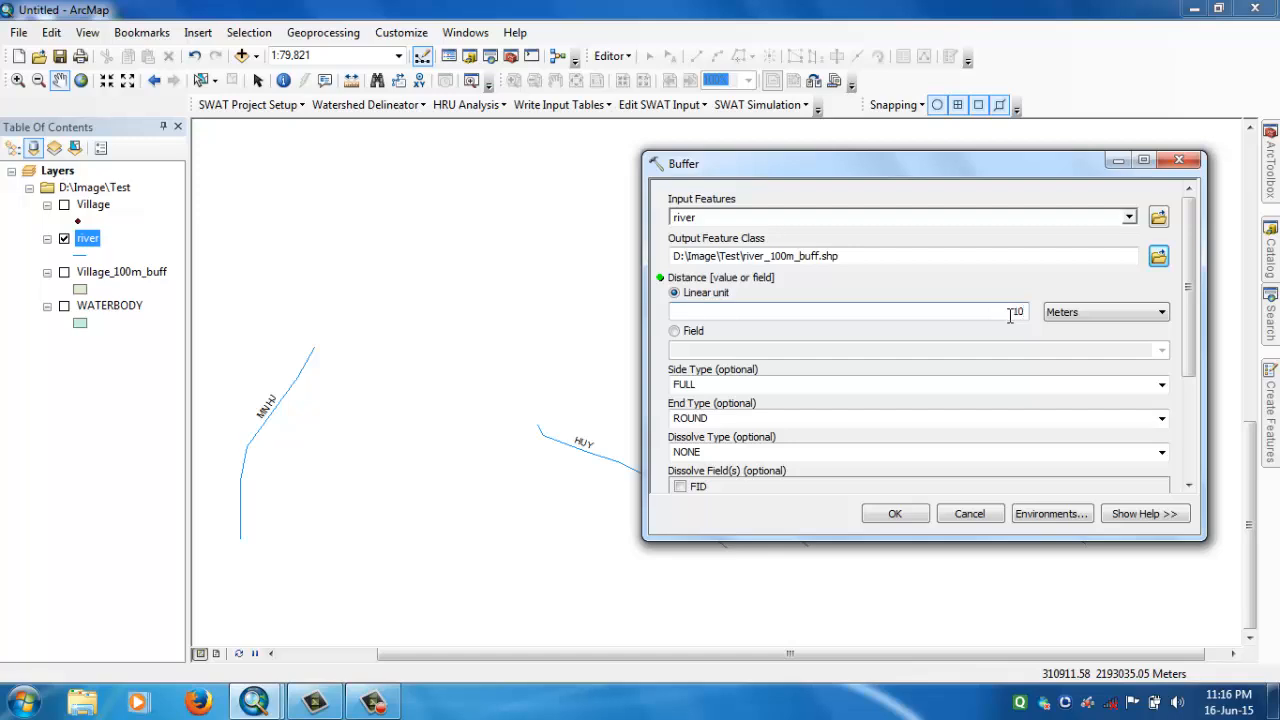
left_click(1132, 312)
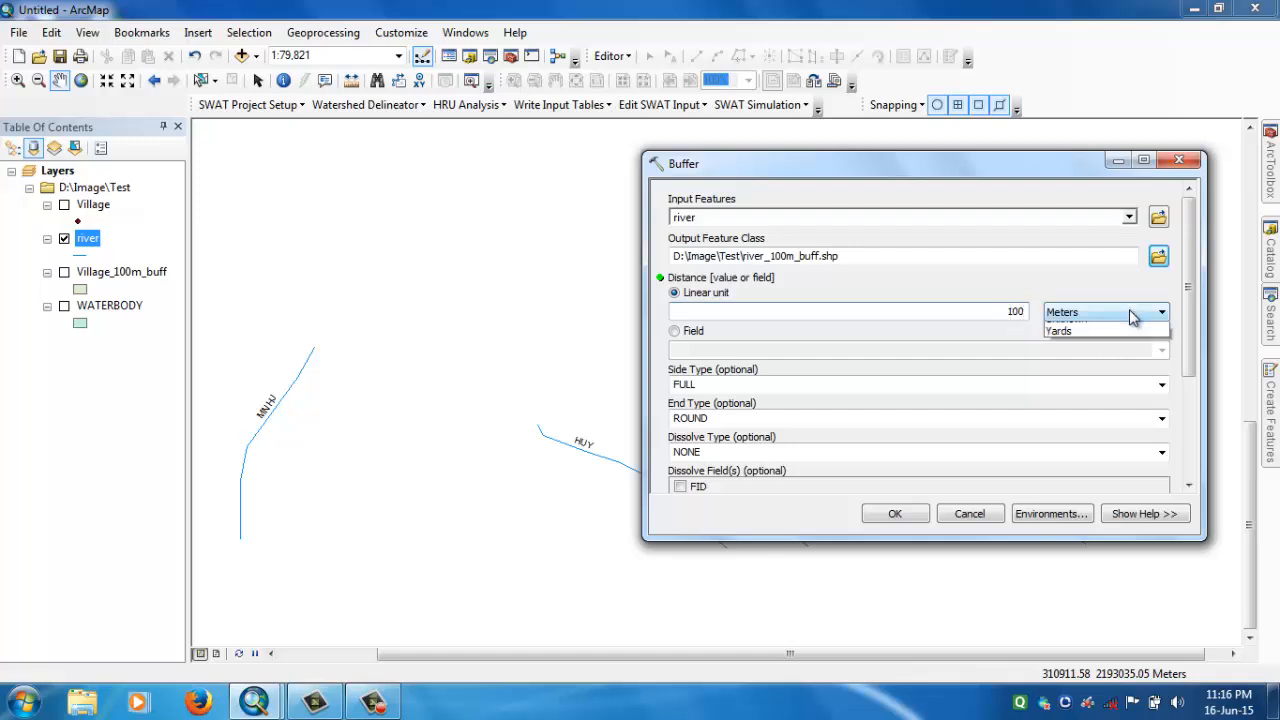
left_click(1132, 313)
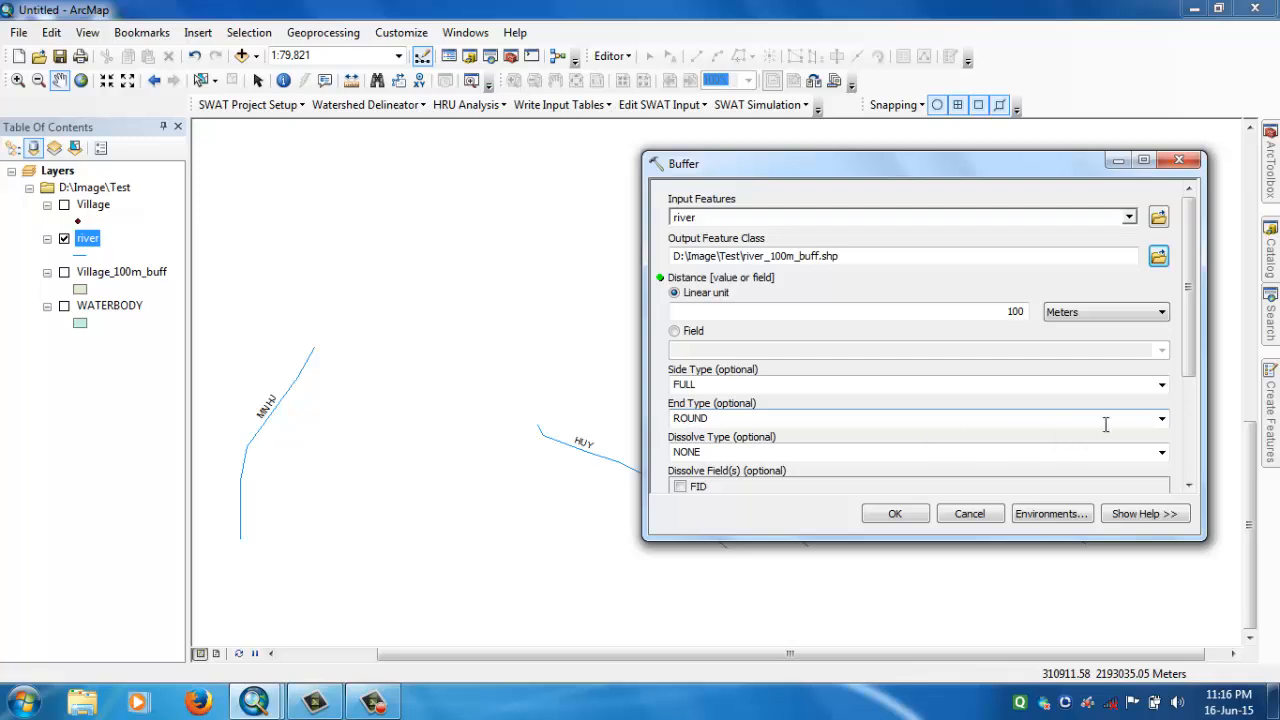
left_click(1161, 418)
left_click(780, 446)
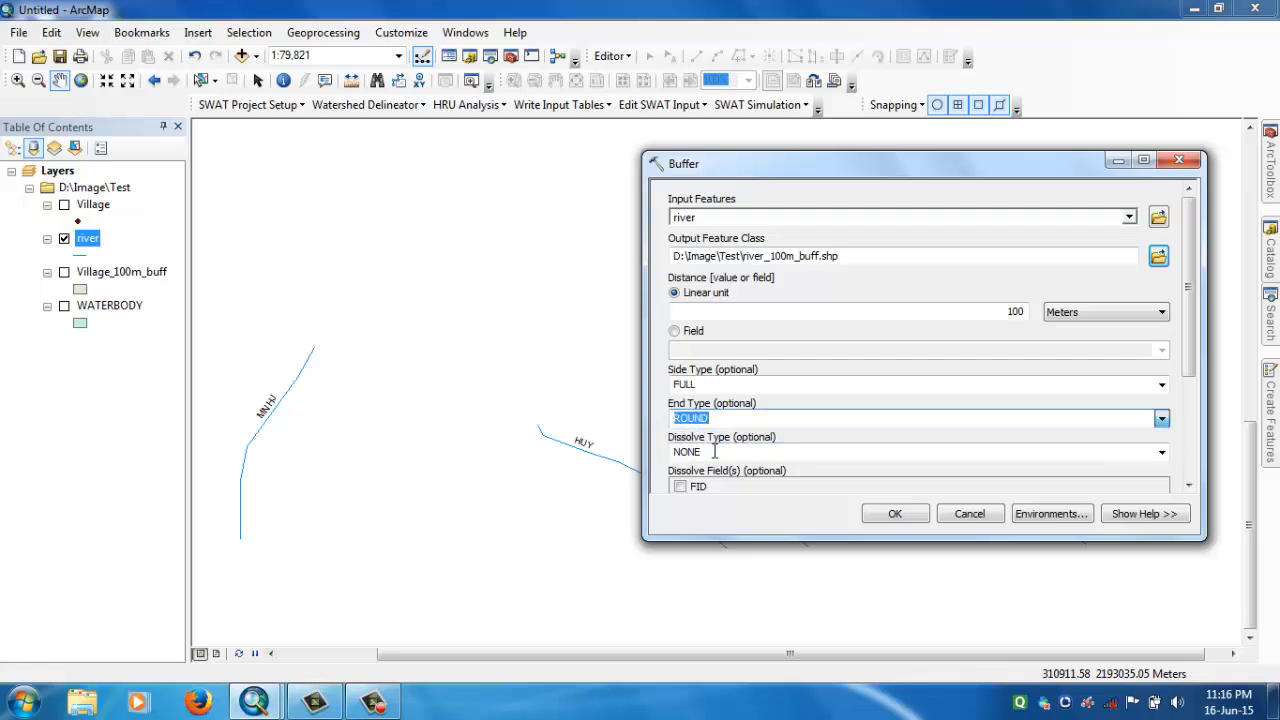
left_click(876, 513)
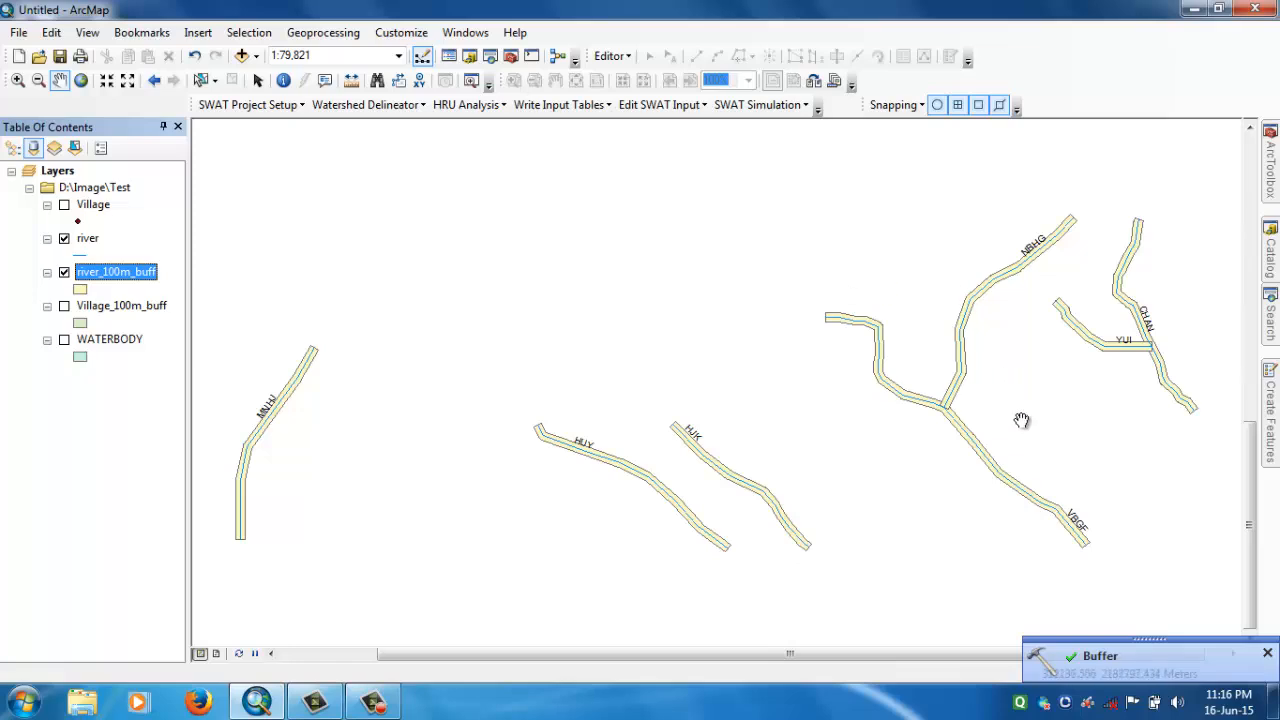
Hide the river and river_100m_buff layers, and show the WATERBODY layer with both of its polygons in view.
left_click(64, 306)
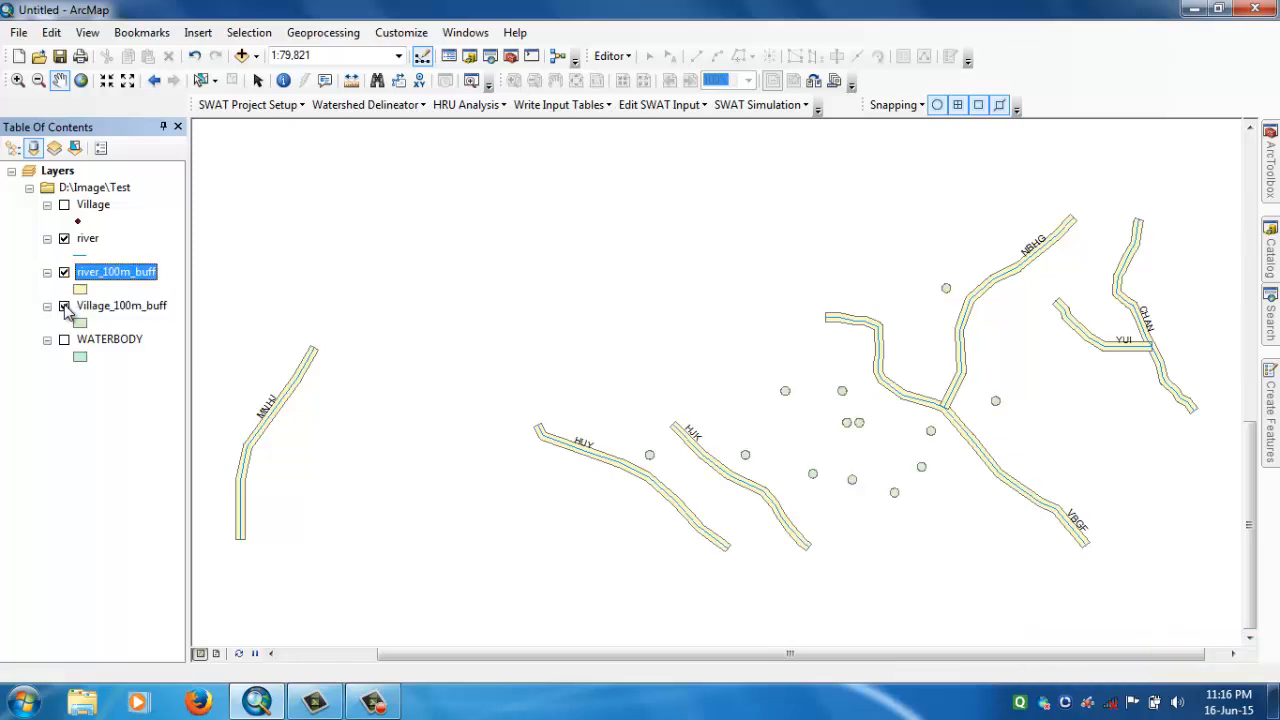
left_click(64, 306)
left_click(64, 272)
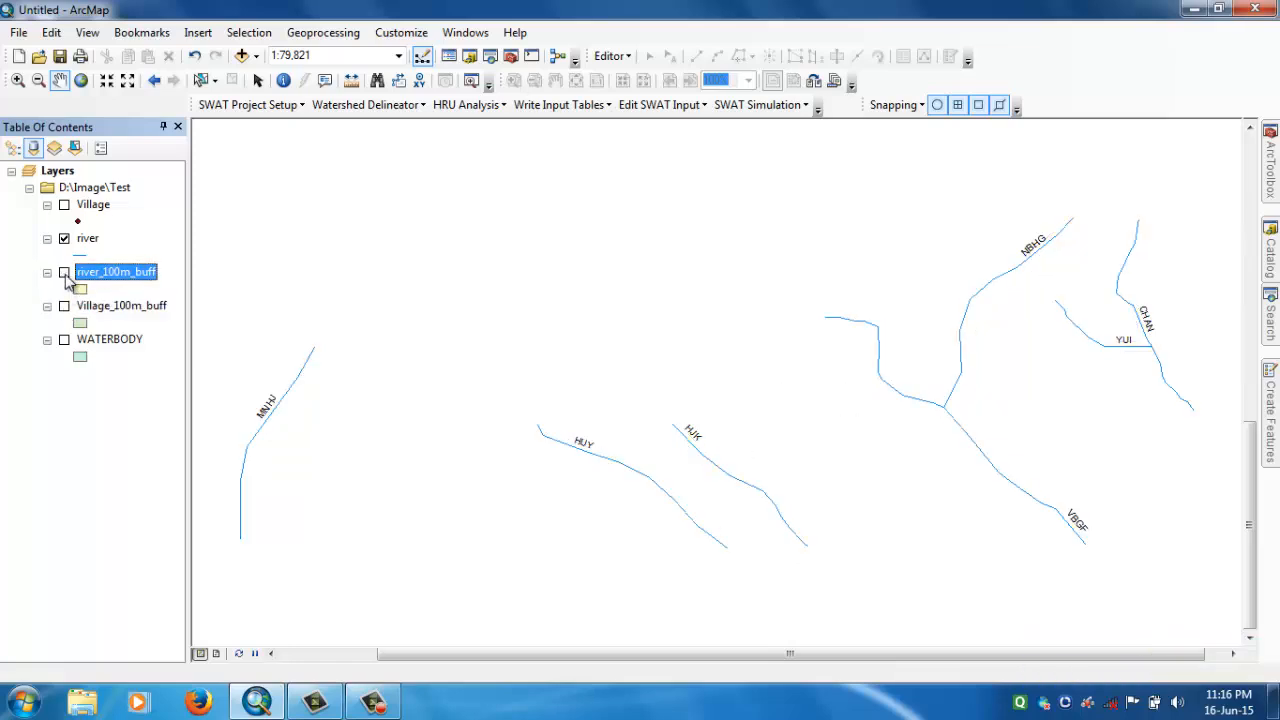
left_click(64, 239)
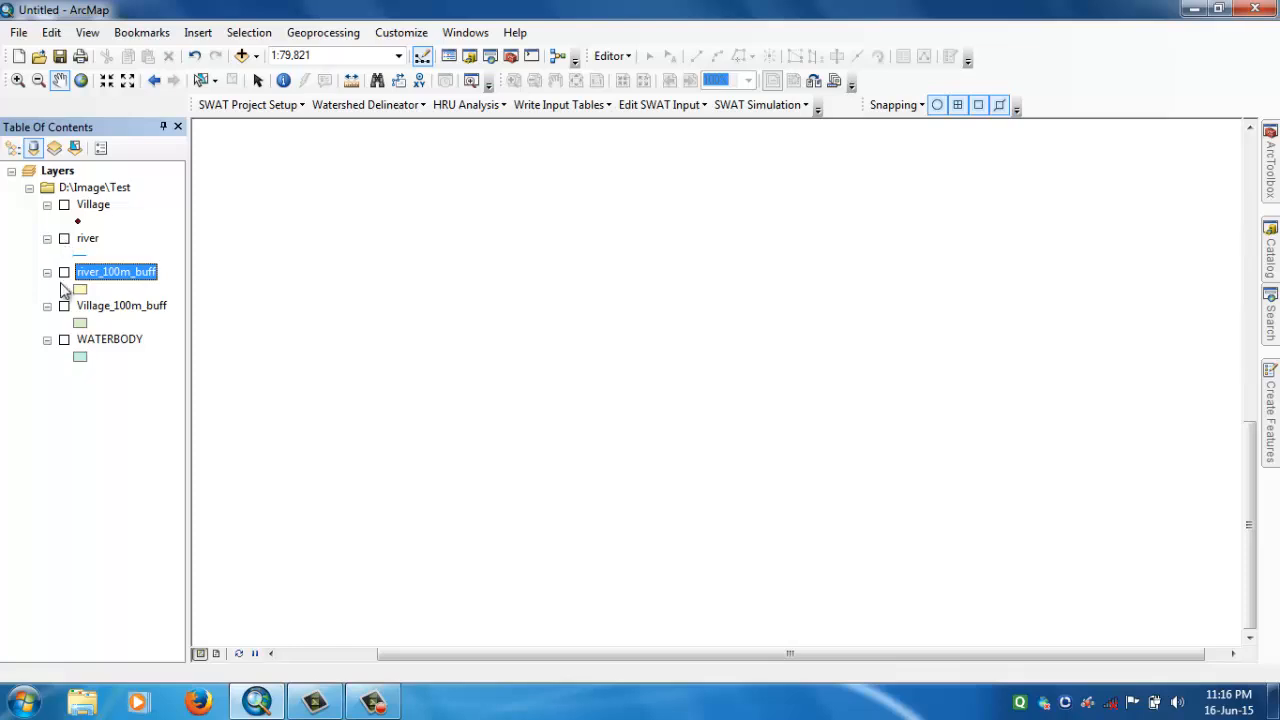
left_click(64, 340)
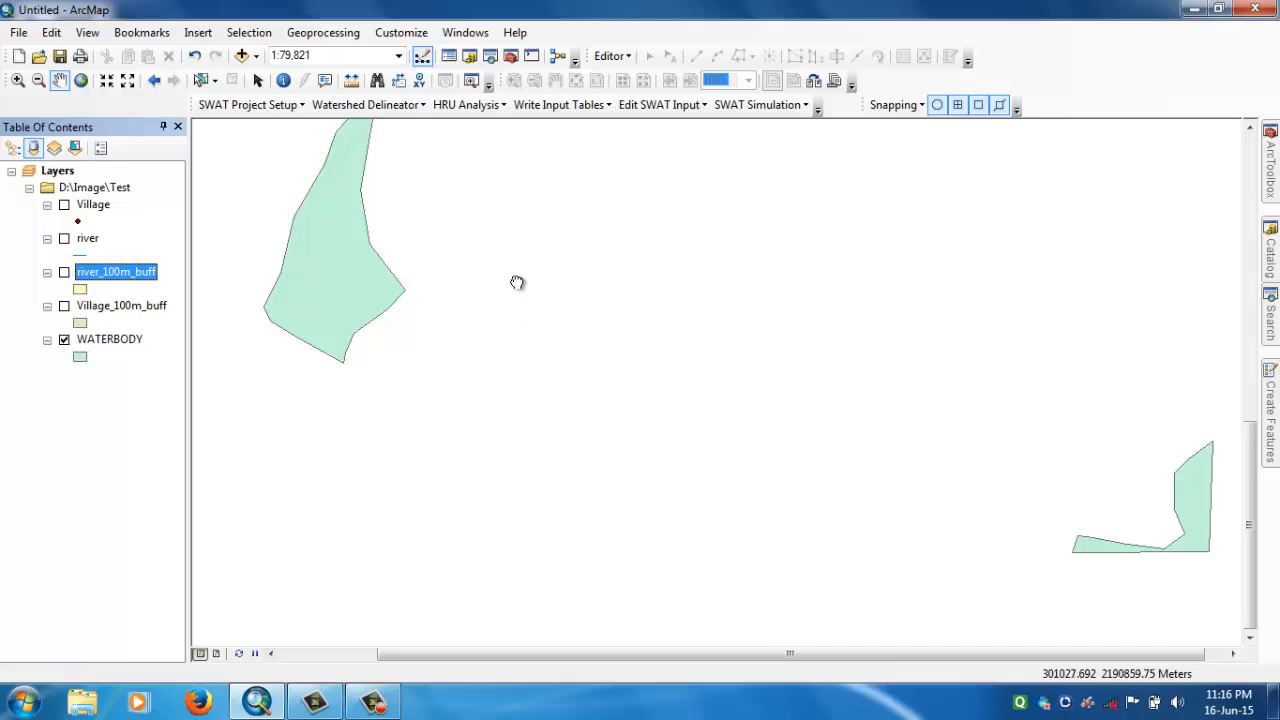
left_click_drag(517, 283, 554, 390)
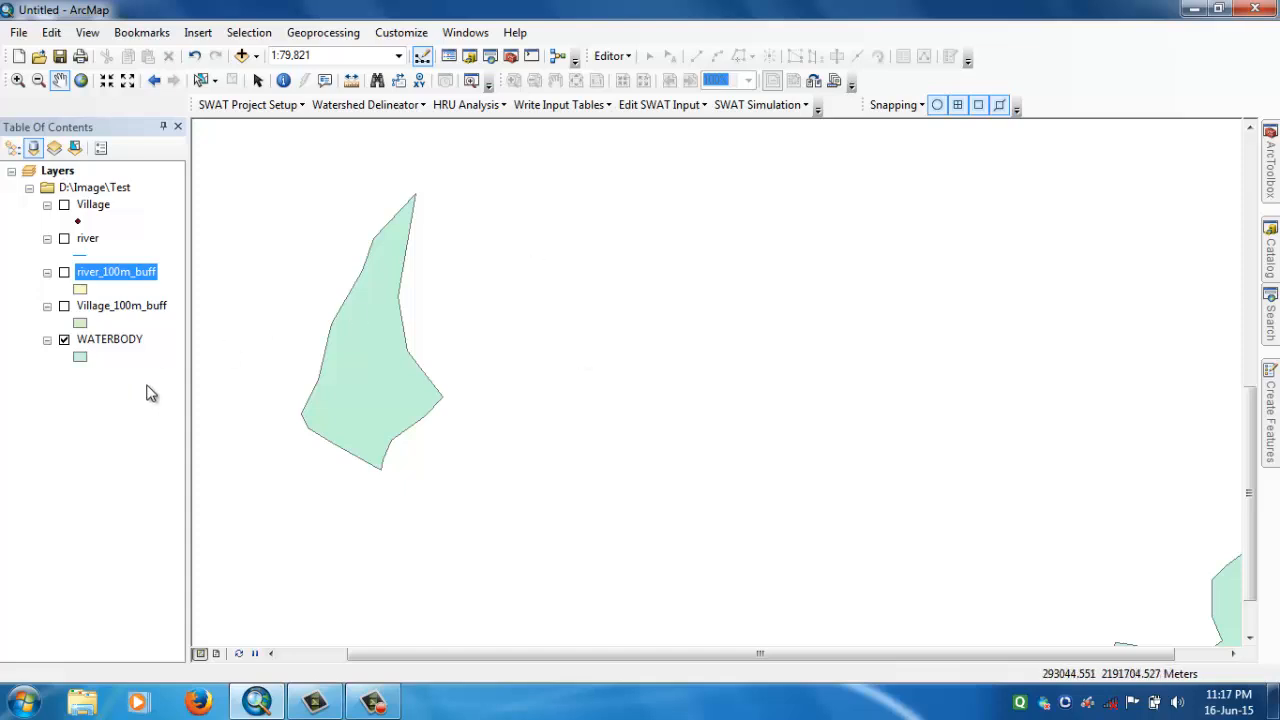
scroll(609, 304, "up", 1)
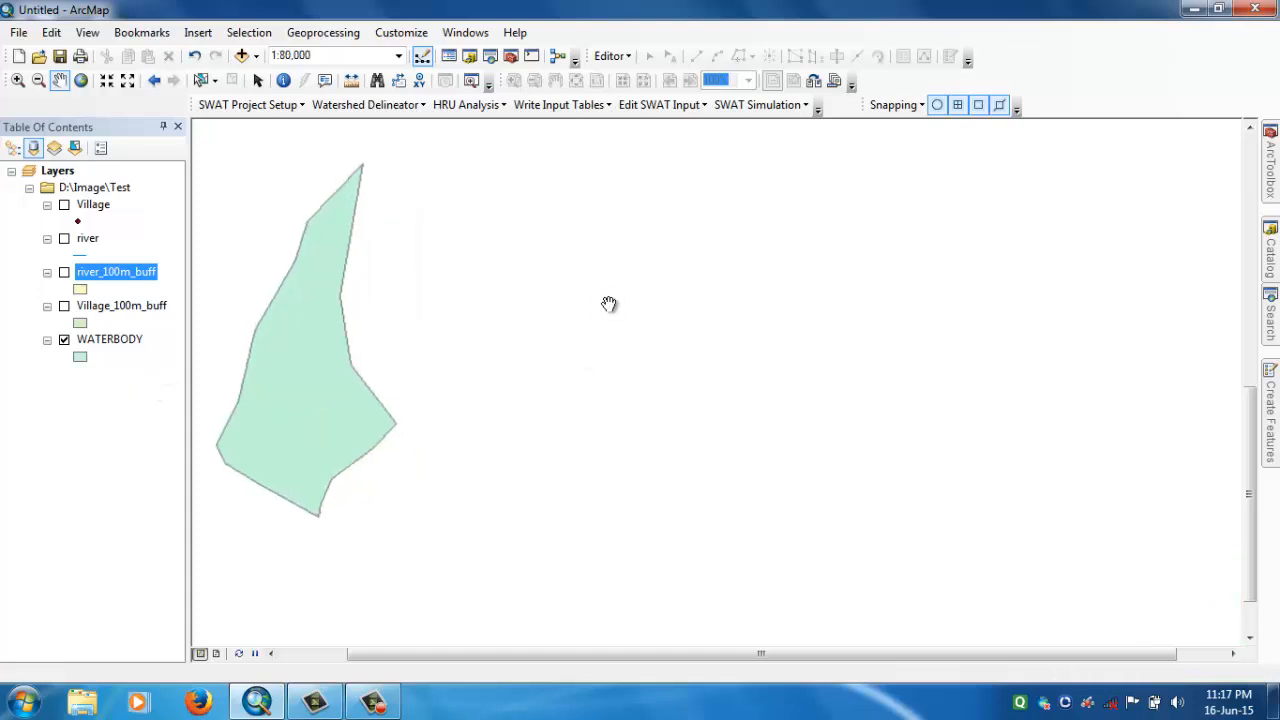
scroll(609, 304, "up", 1)
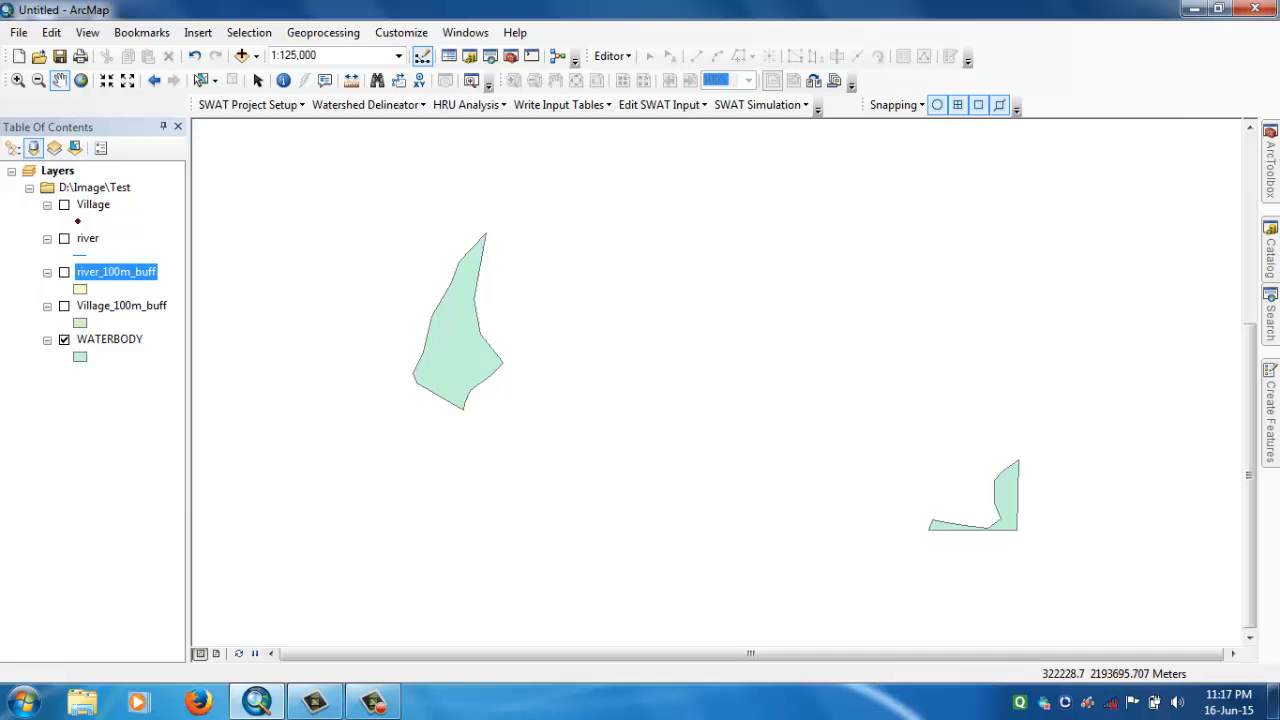
Open the Buffer (Analysis) tool with WATERBODY as input features and set its output to reservoir_1km.shp in the Test folder.
mouse_move(1270, 318)
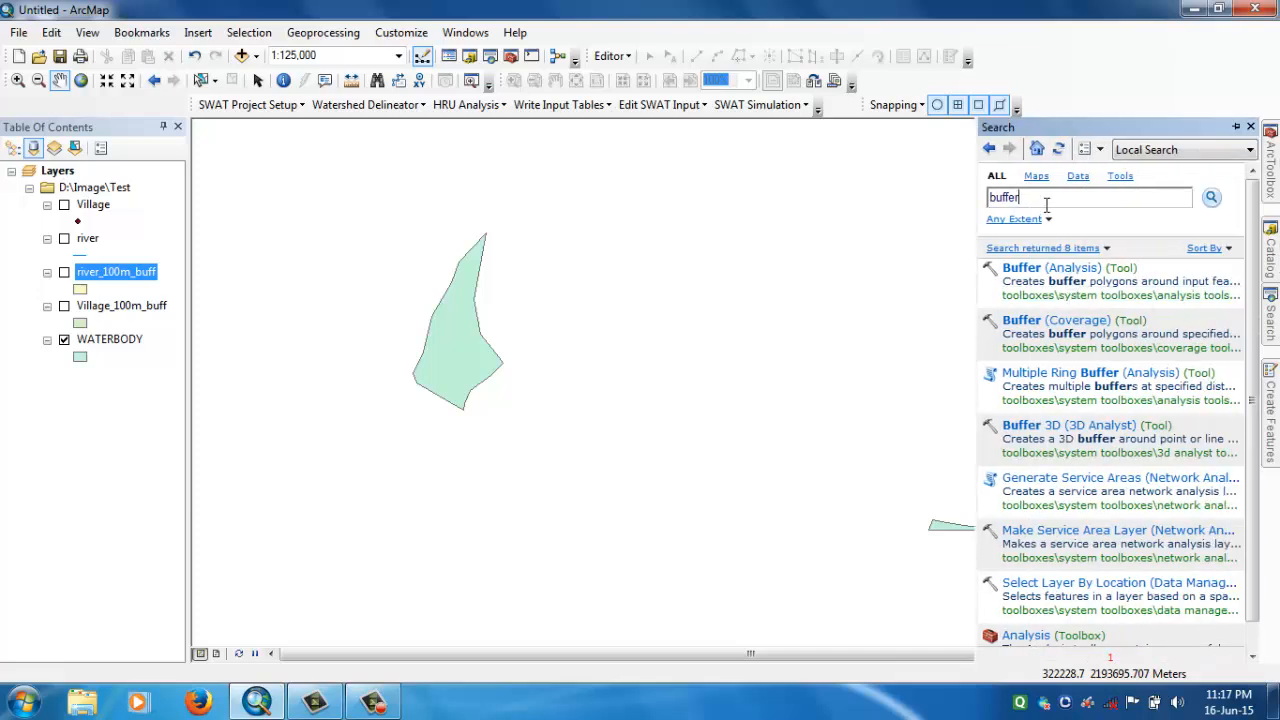
left_click(1033, 270)
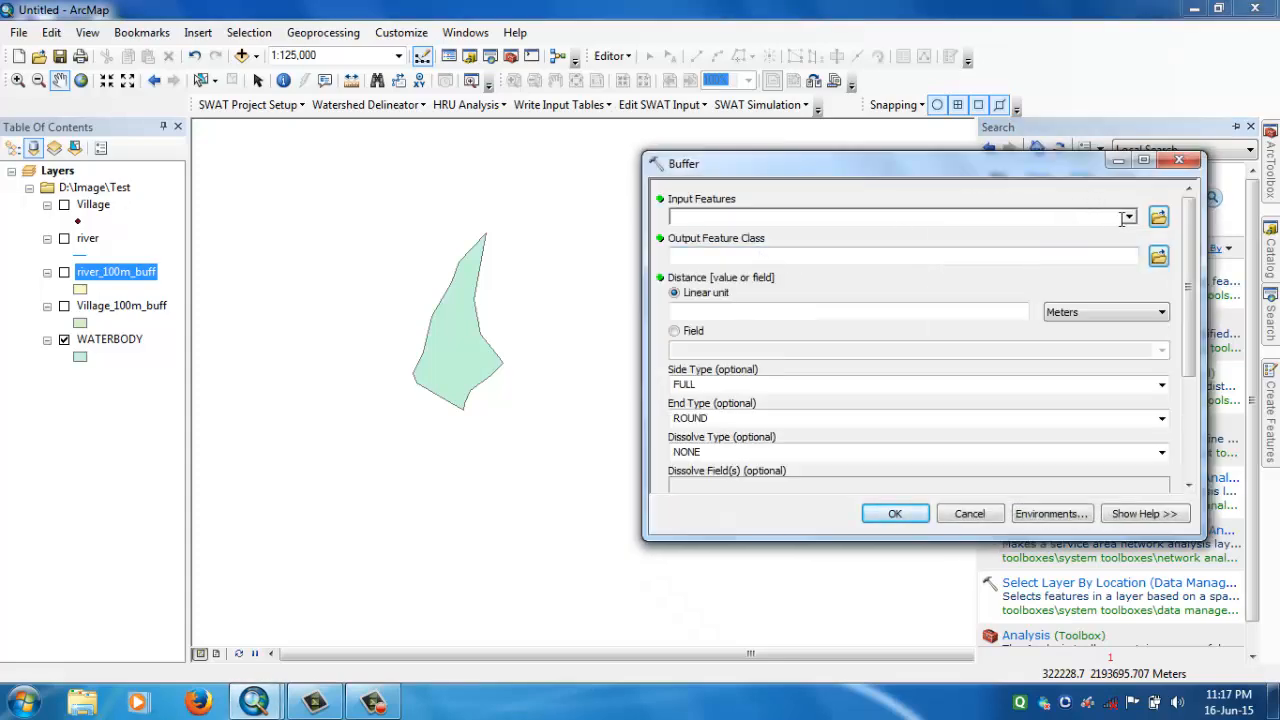
left_click(1128, 218)
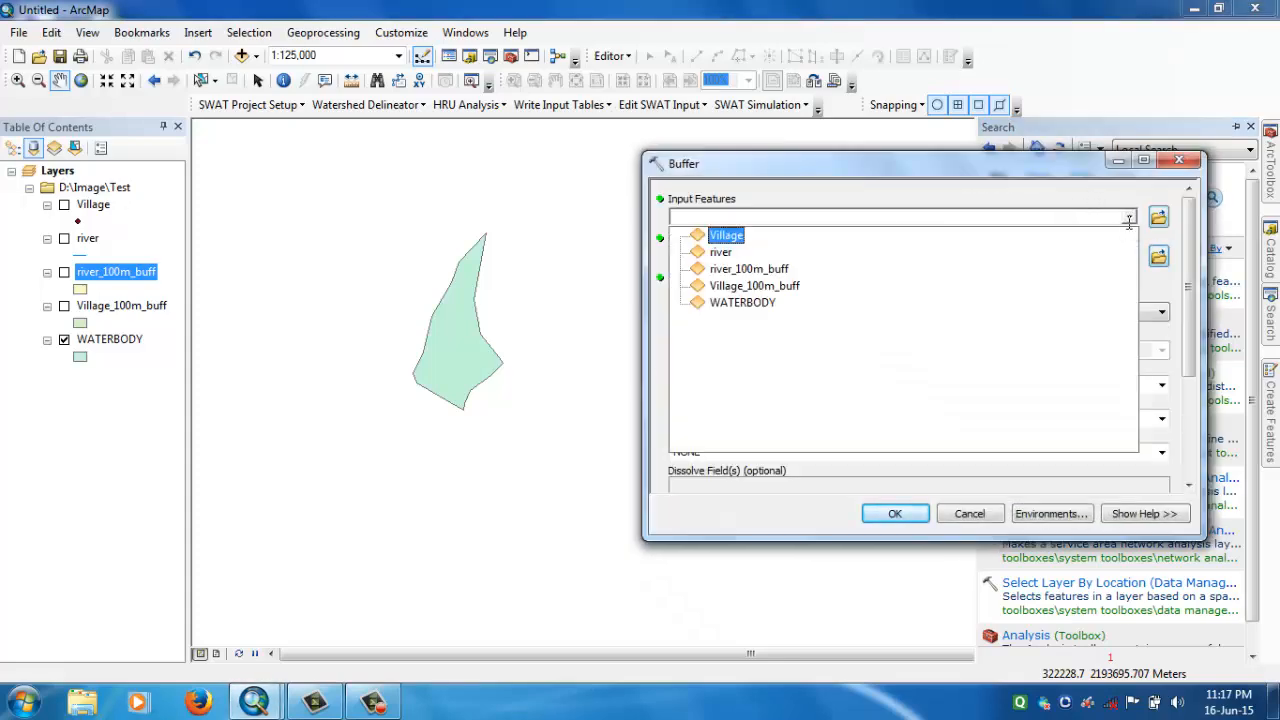
left_click(754, 302)
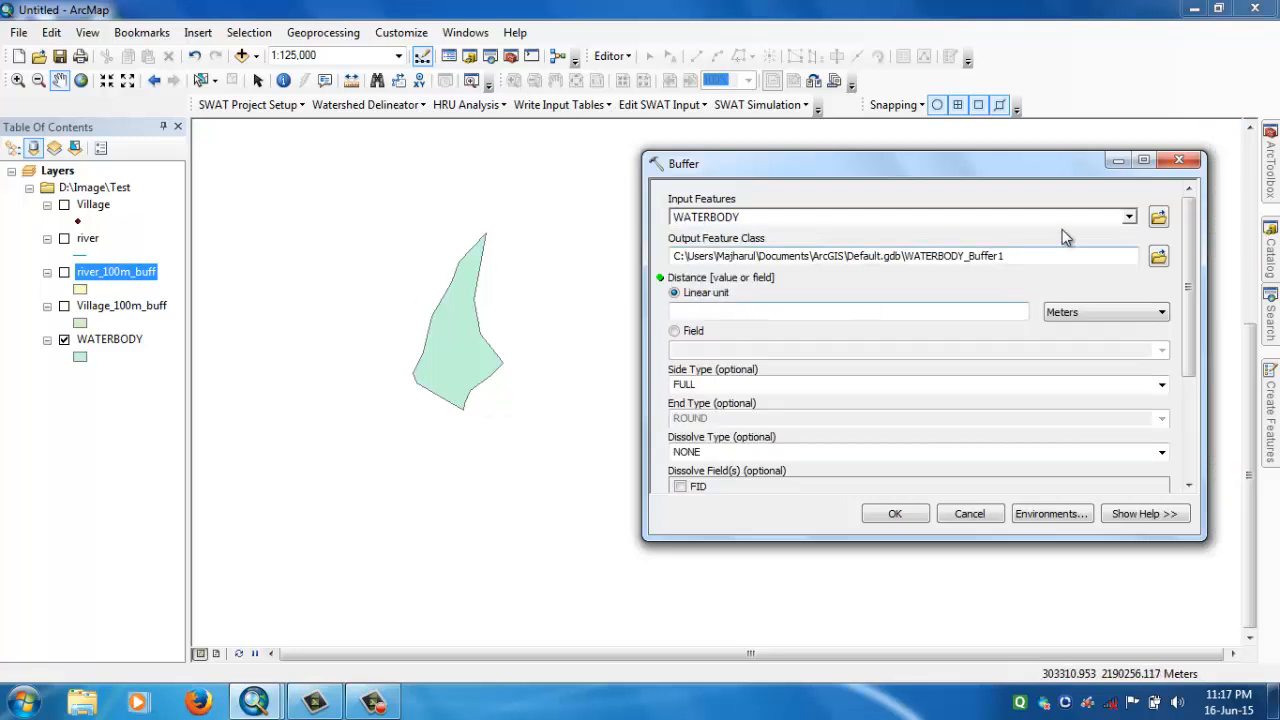
left_click(1157, 259)
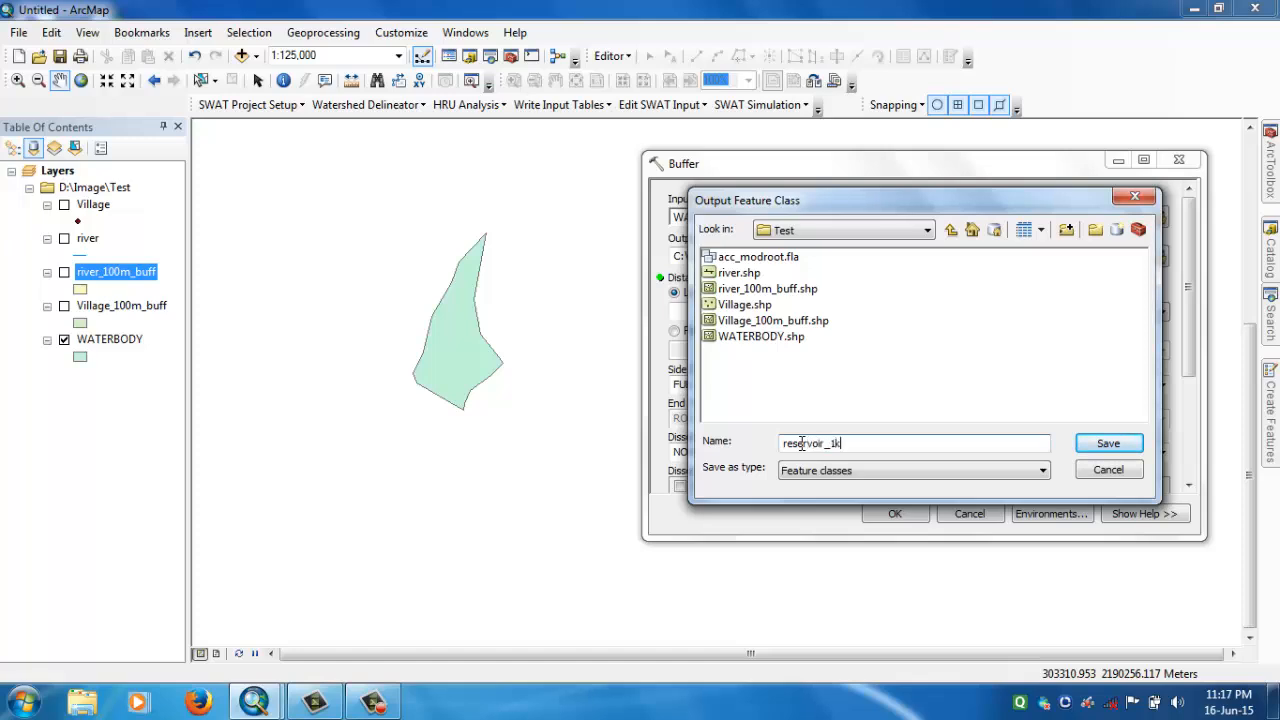
left_click(1100, 445)
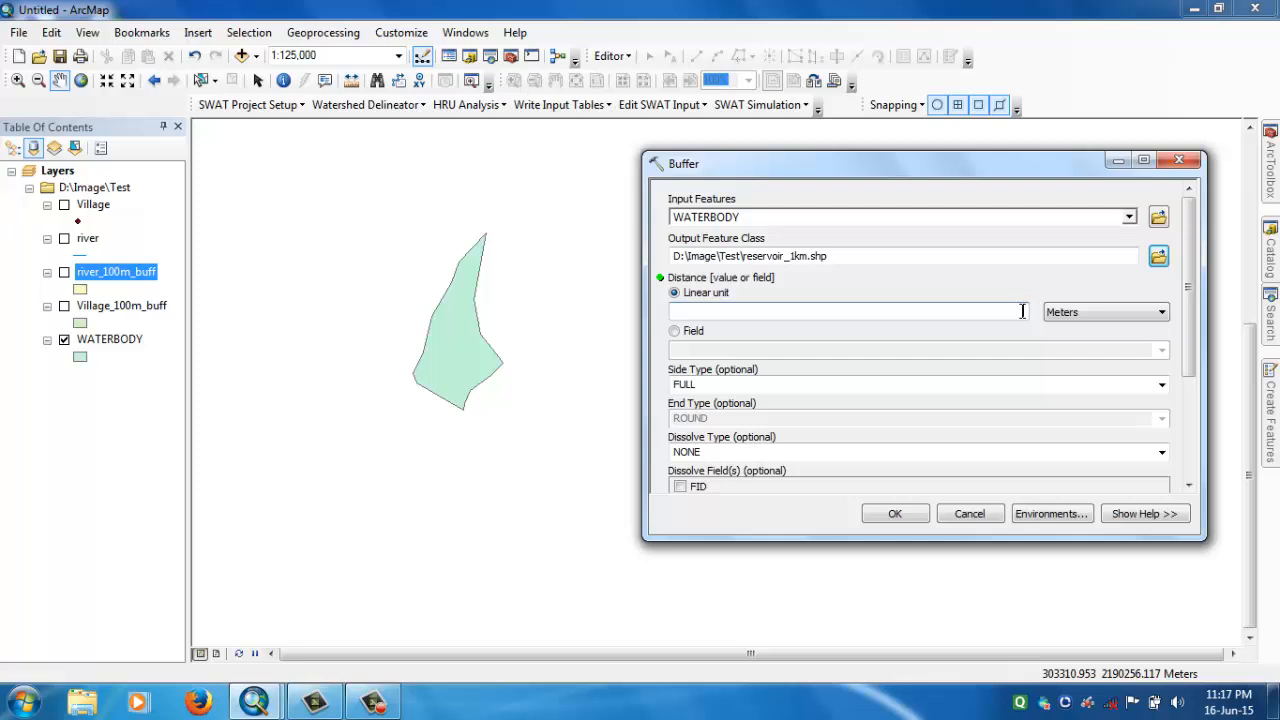
Set the waterbody buffer's linear distance to 1 kilometer.
type("1")
left_click(1085, 314)
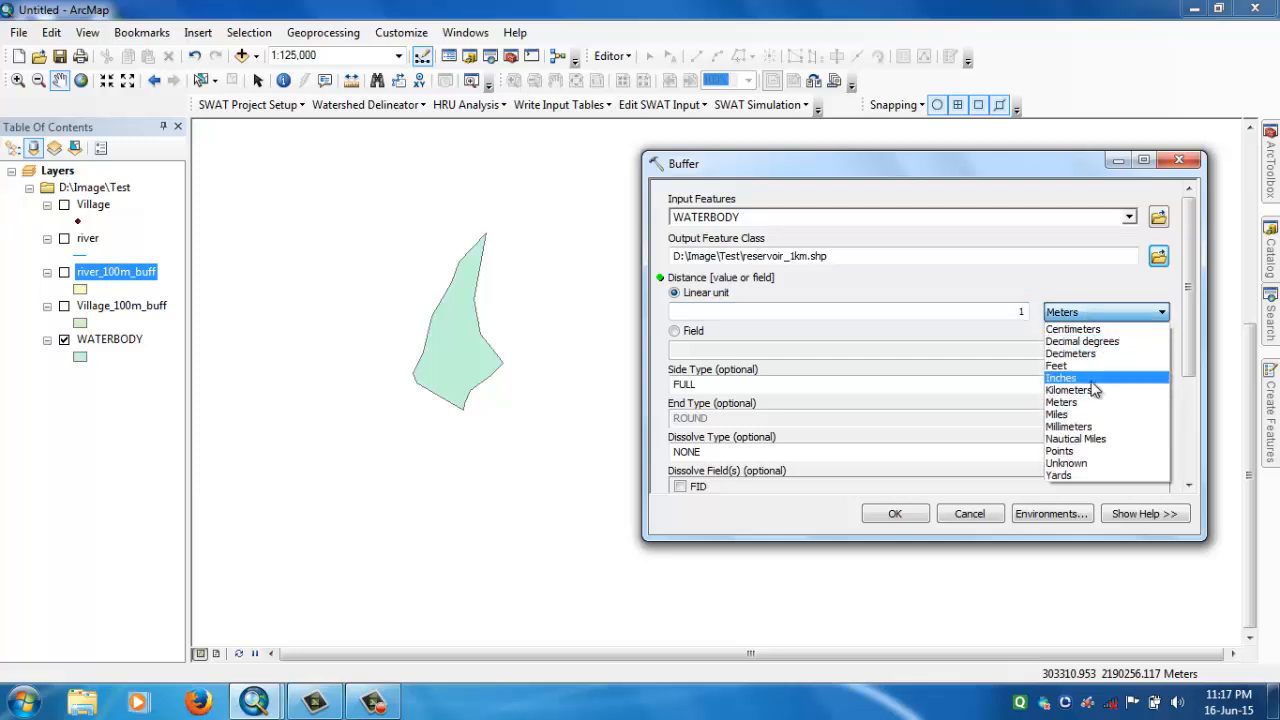
left_click(1094, 390)
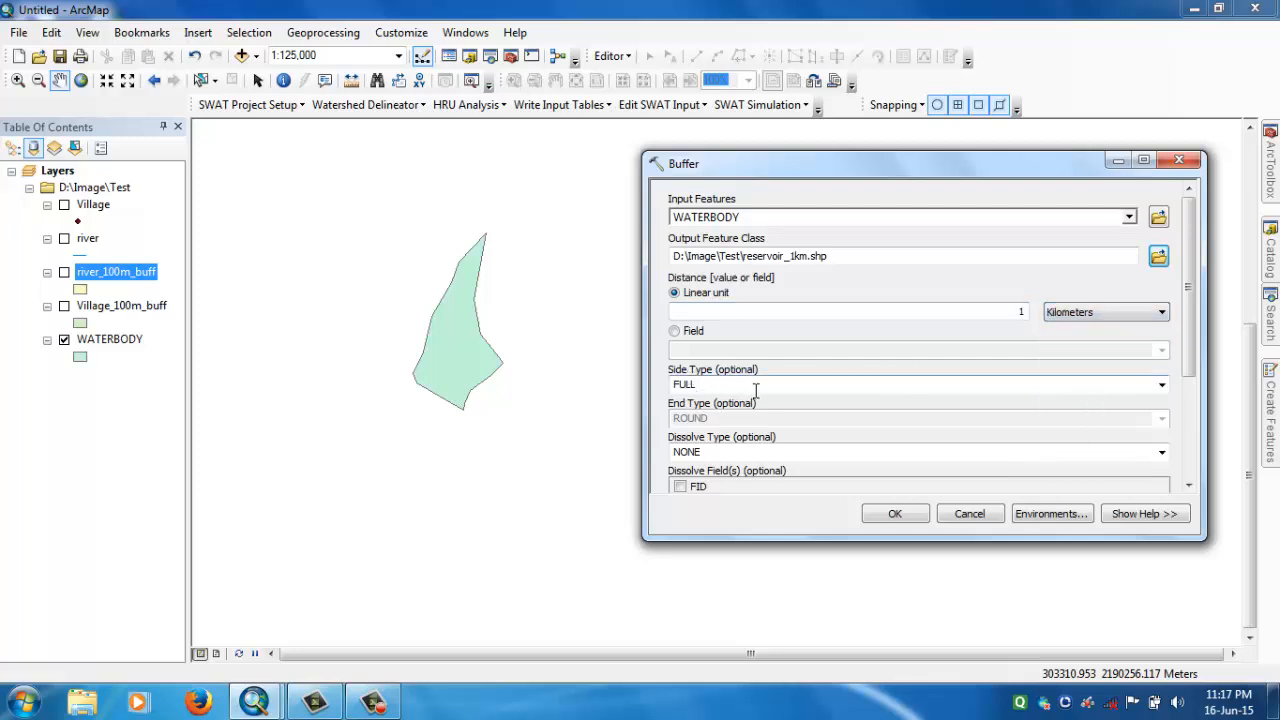
Set the waterbody buffer's side type to OUTSIDE_ONLY and run the tool.
left_click(1158, 389)
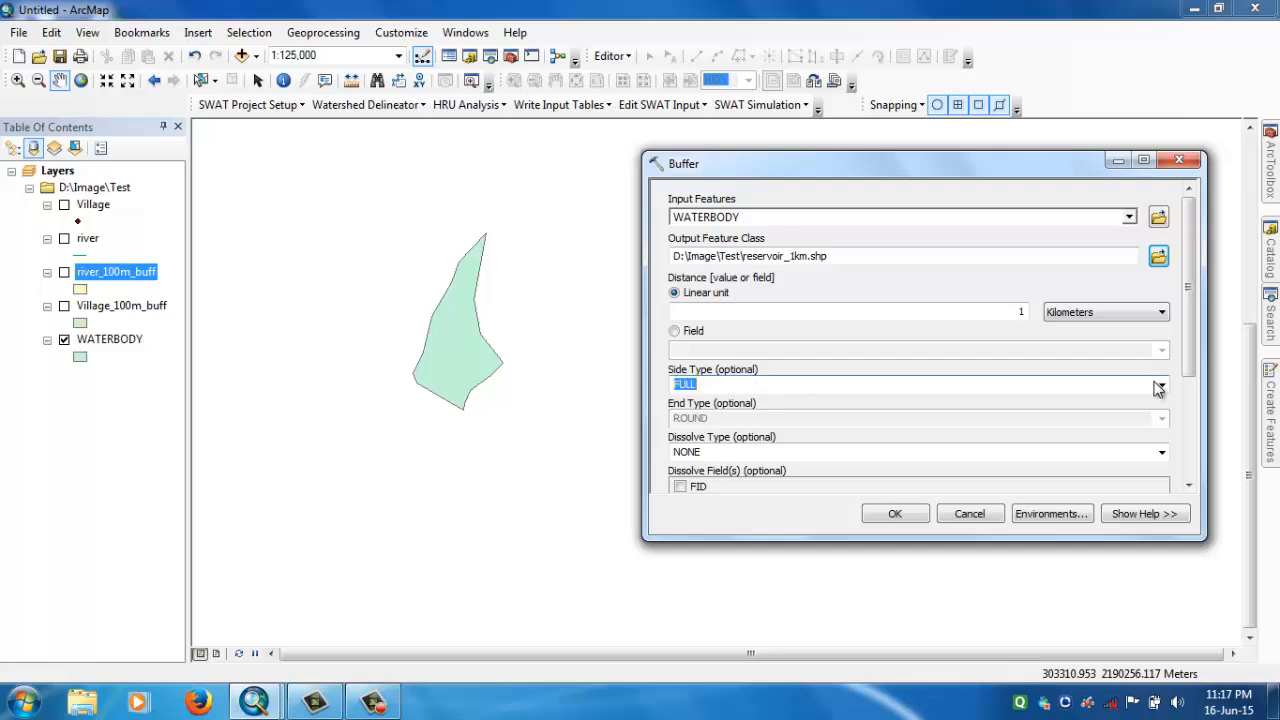
left_click(1160, 386)
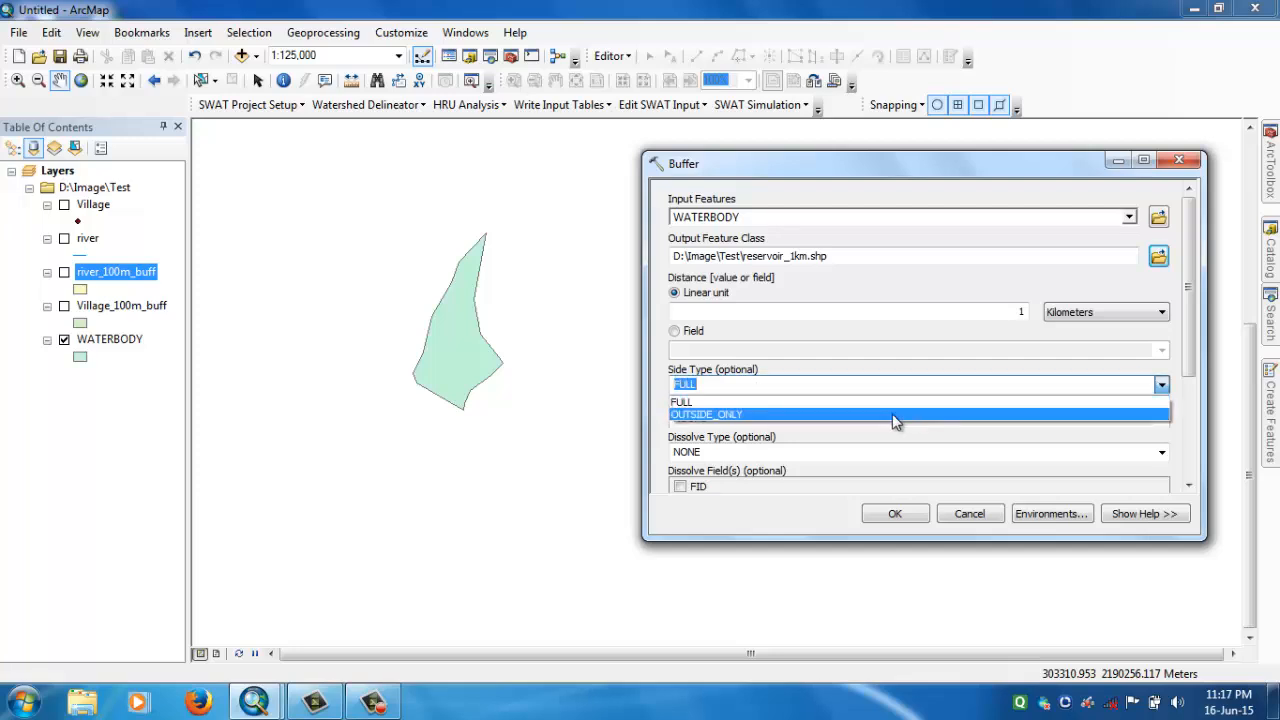
left_click(895, 416)
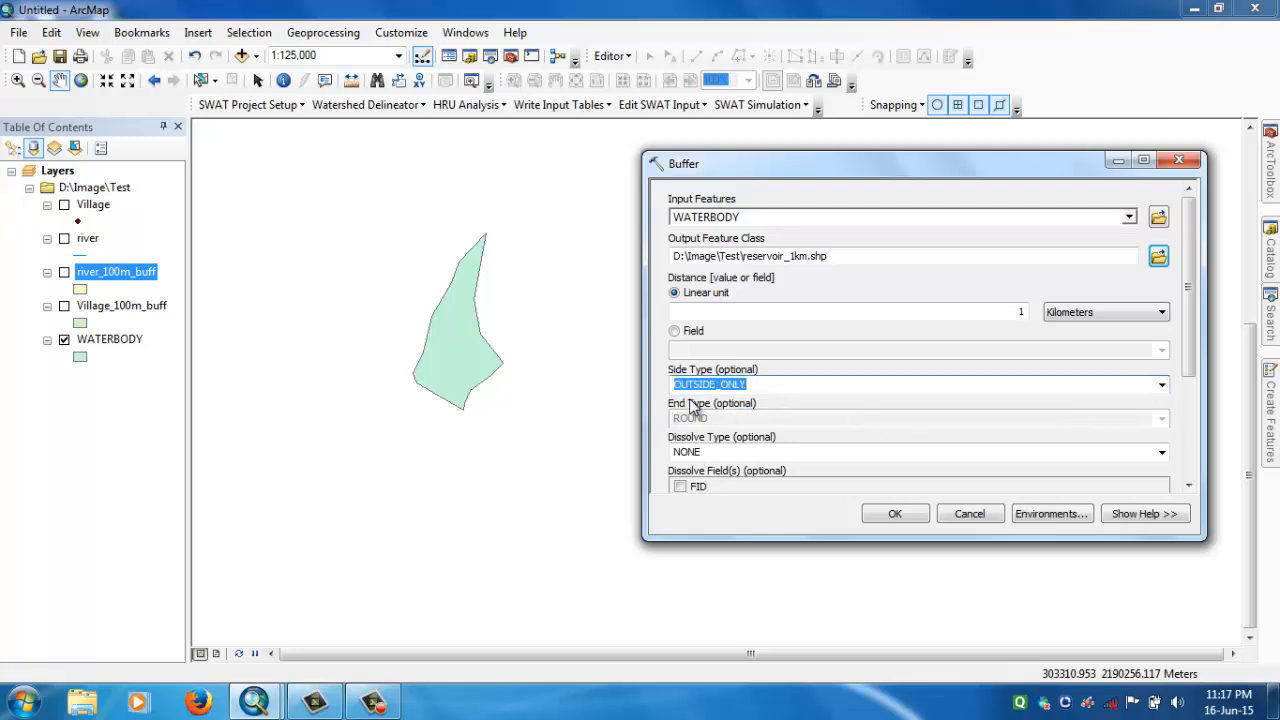
left_click(889, 516)
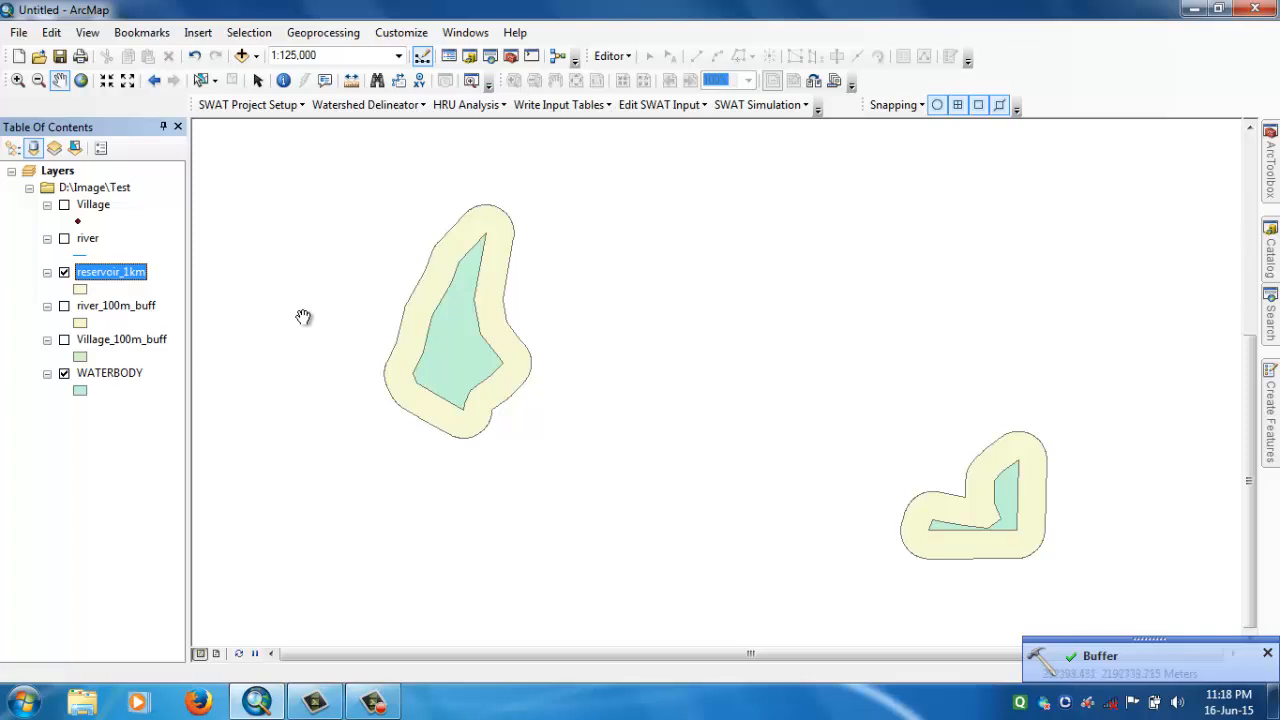
Show the Village, Village_100m_buff, river_100m_buff and river layers along with the reservoir buffer, and switch the map to layout view.
left_click(64, 205)
left_click(64, 340)
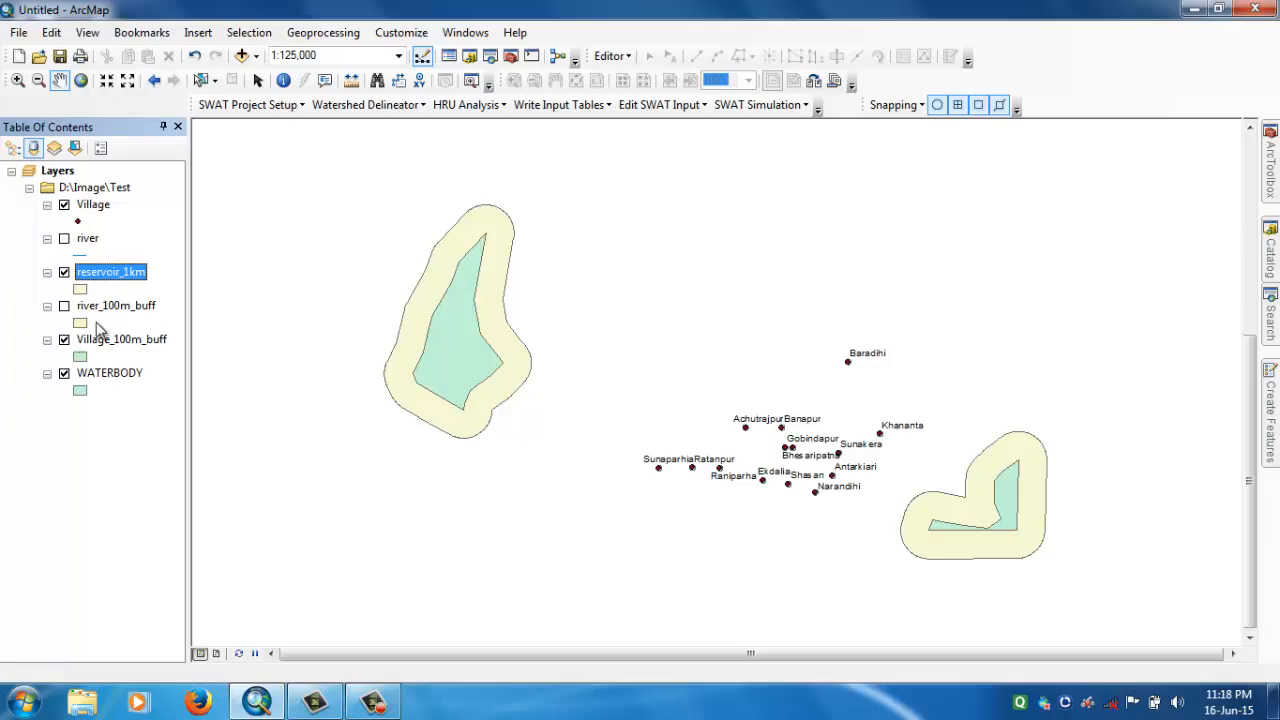
left_click(64, 306)
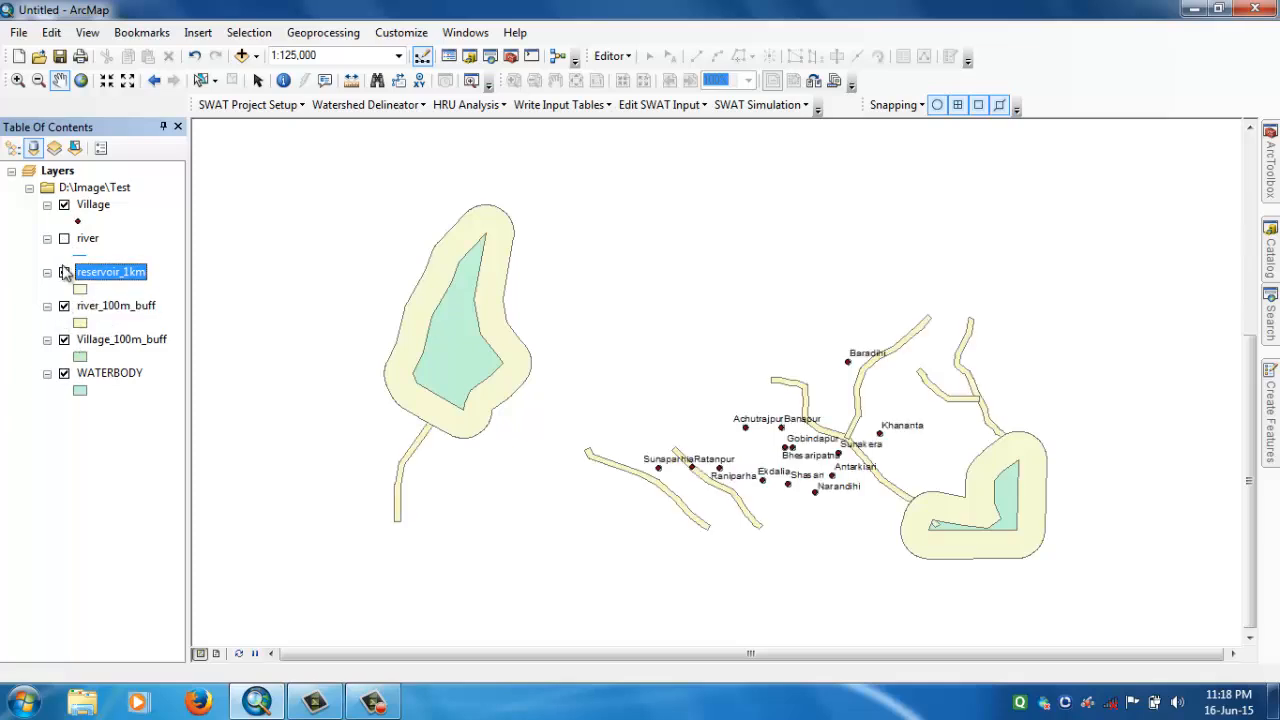
left_click(64, 238)
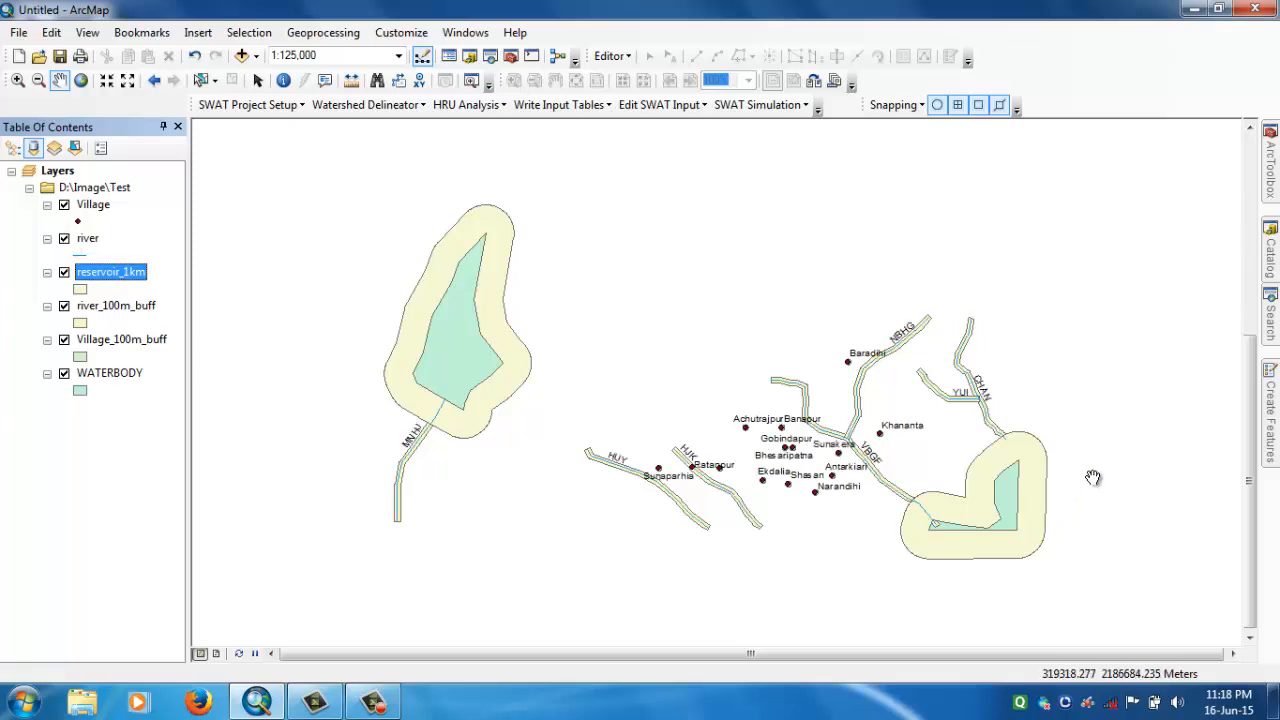
left_click(216, 654)
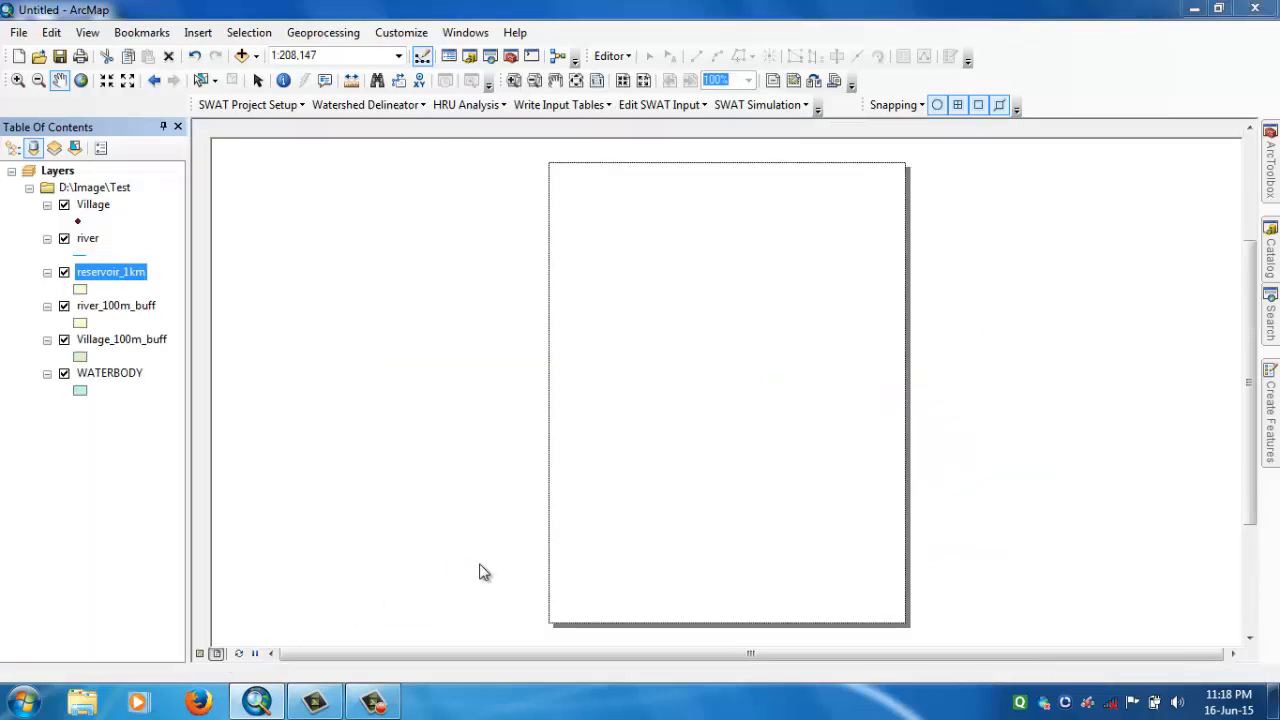